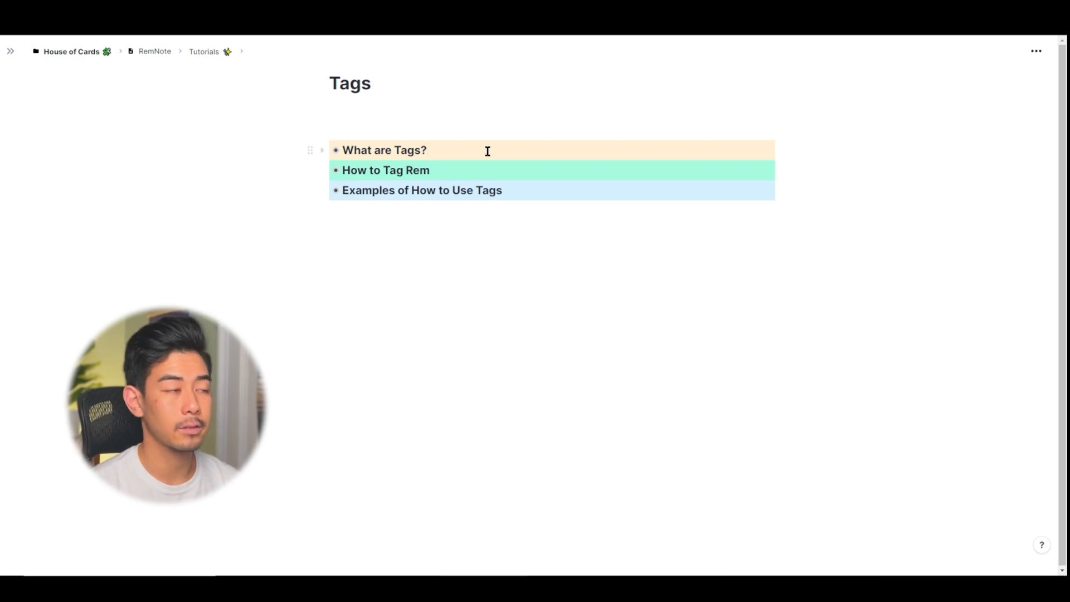
Expand the three outline sections and insert an empty tag prompt after "double #" under How to Tag Rem
key(ctrl+Down)
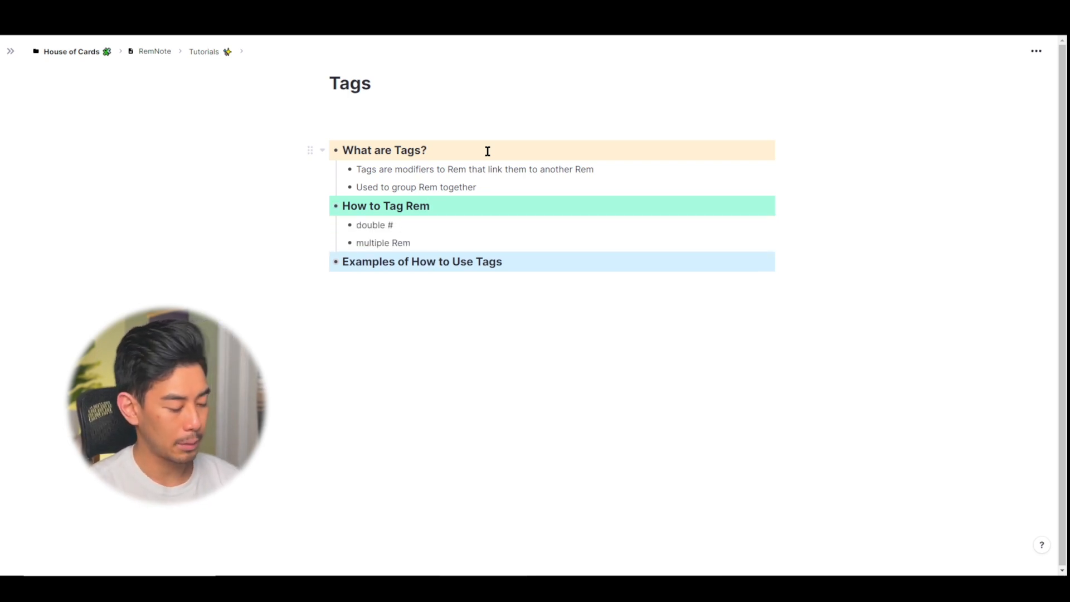
text(##)
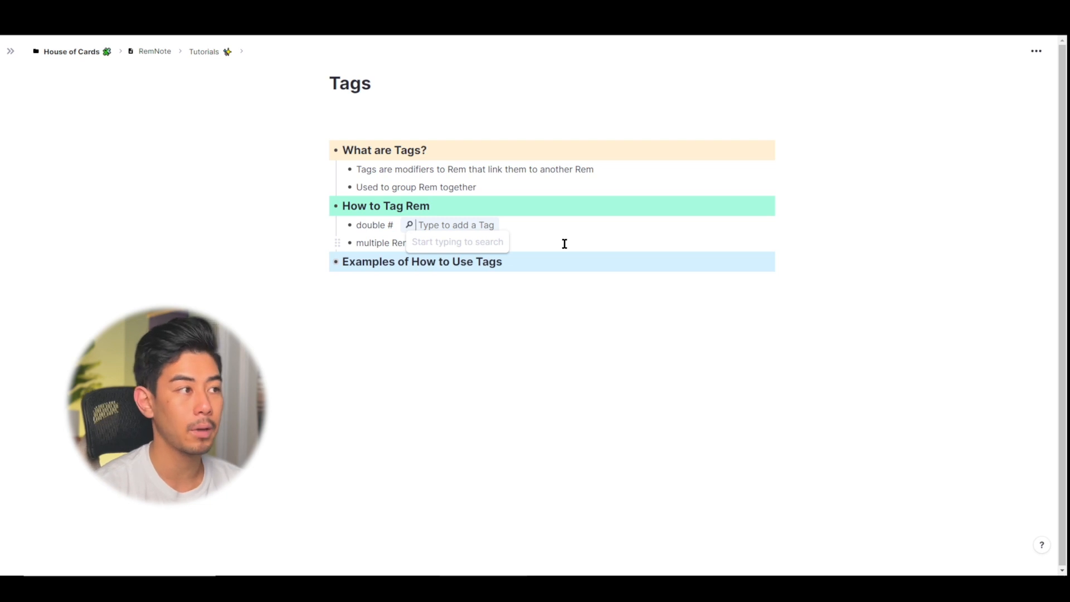
click(564, 243)
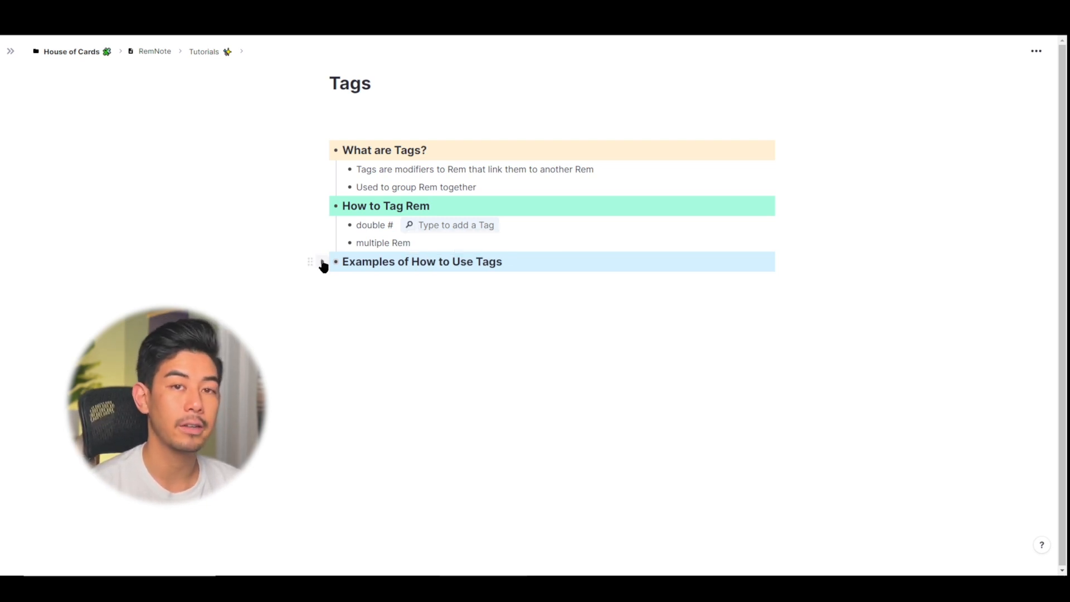
click(323, 262)
Add a new top-level Rem named "Mozzarella" below the outline, separated from it by one blank line
click(443, 385)
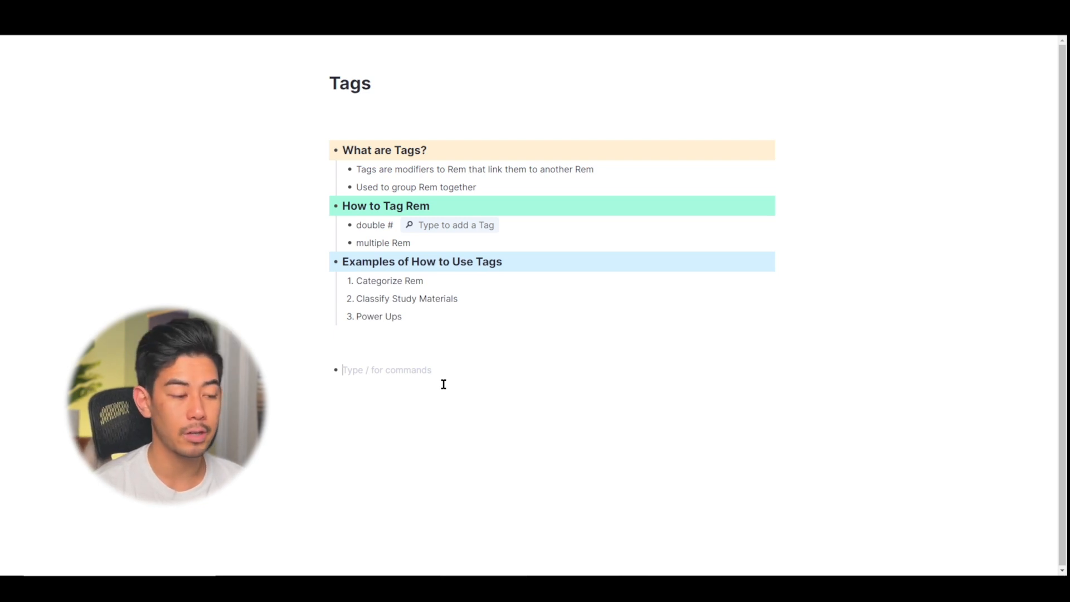
key(BackSpace)
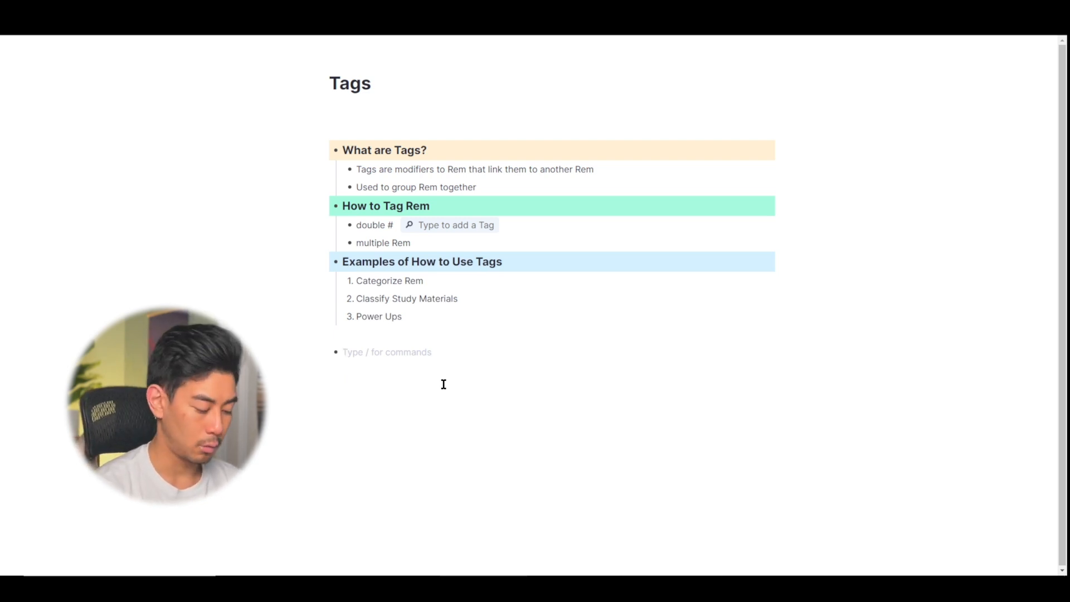
text(Mozarella)
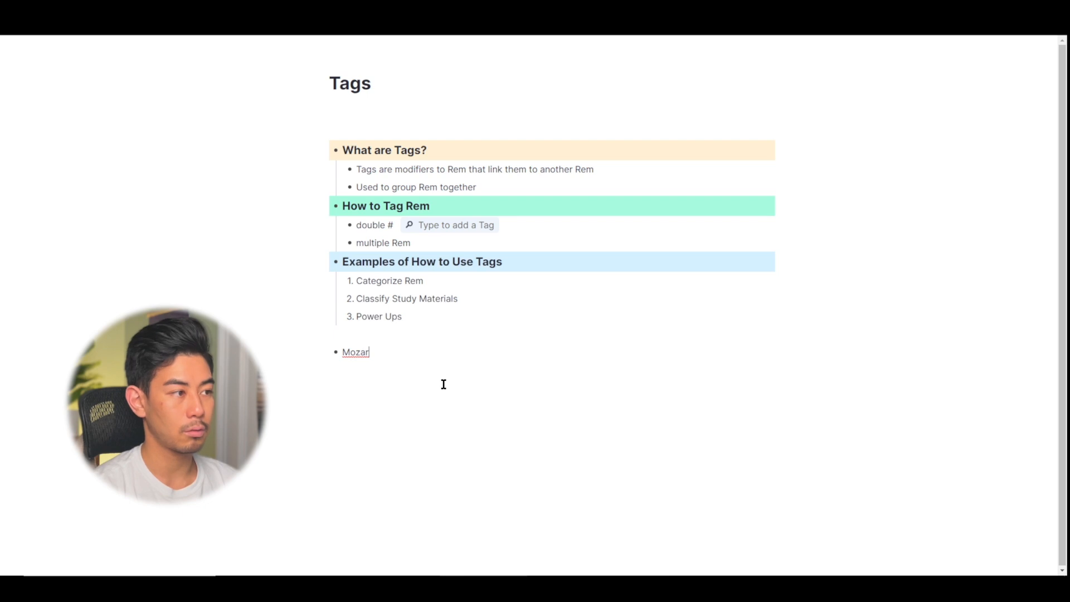
key(BackSpace)
key(BackSpace)
key(BackSpace)
key(BackSpace)
key(BackSpace)
key(BackSpace)
text(zarella)
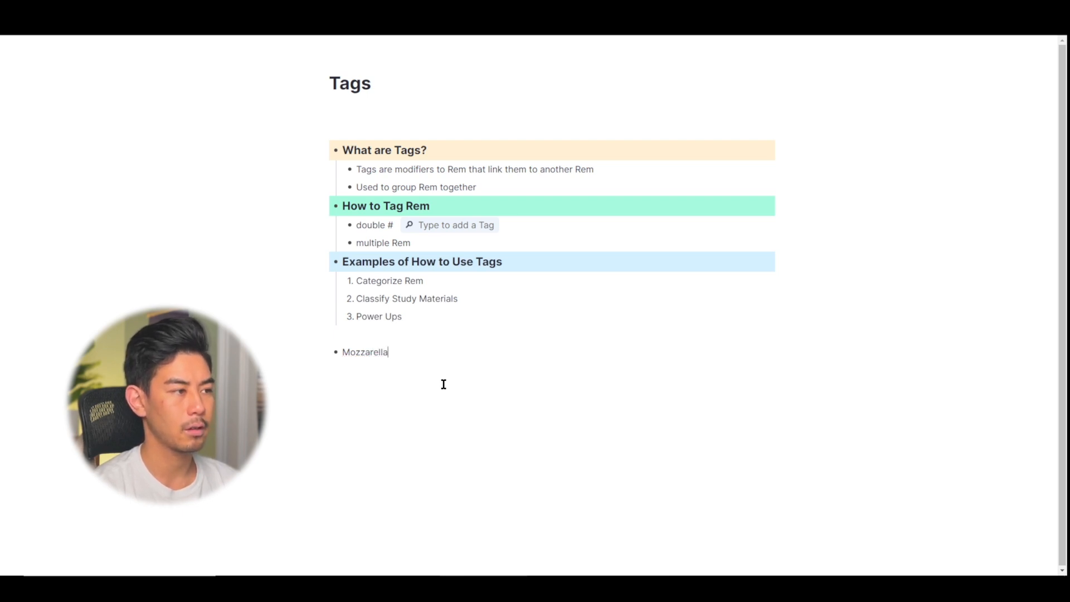
key(Return)
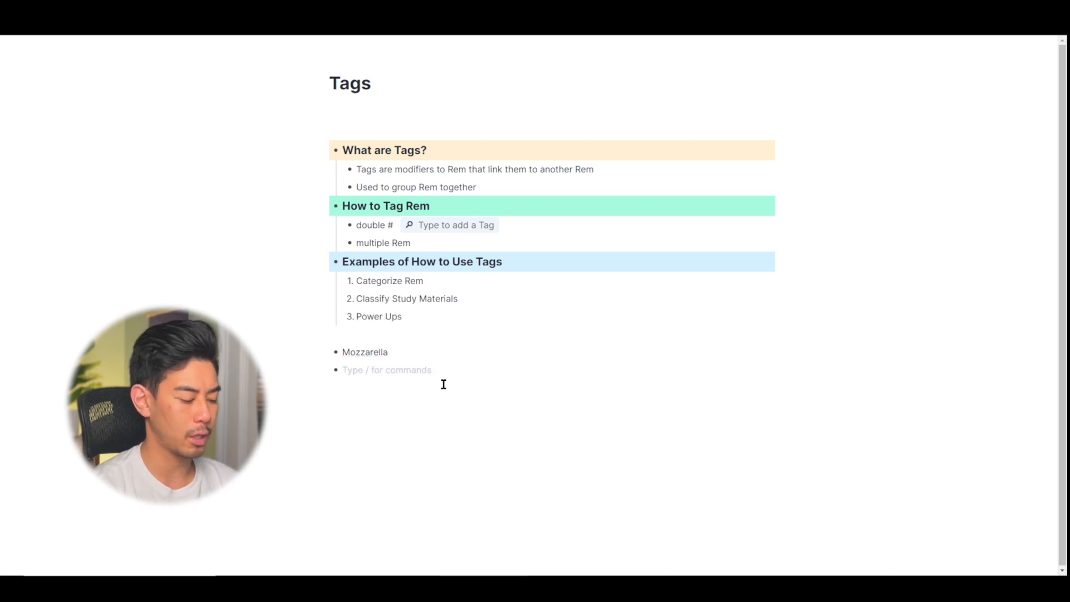
Add the Rems "Cheddar", "Gouda", "Pepper Jack" and "Feta" below Mozzarella
text(Cheddar)
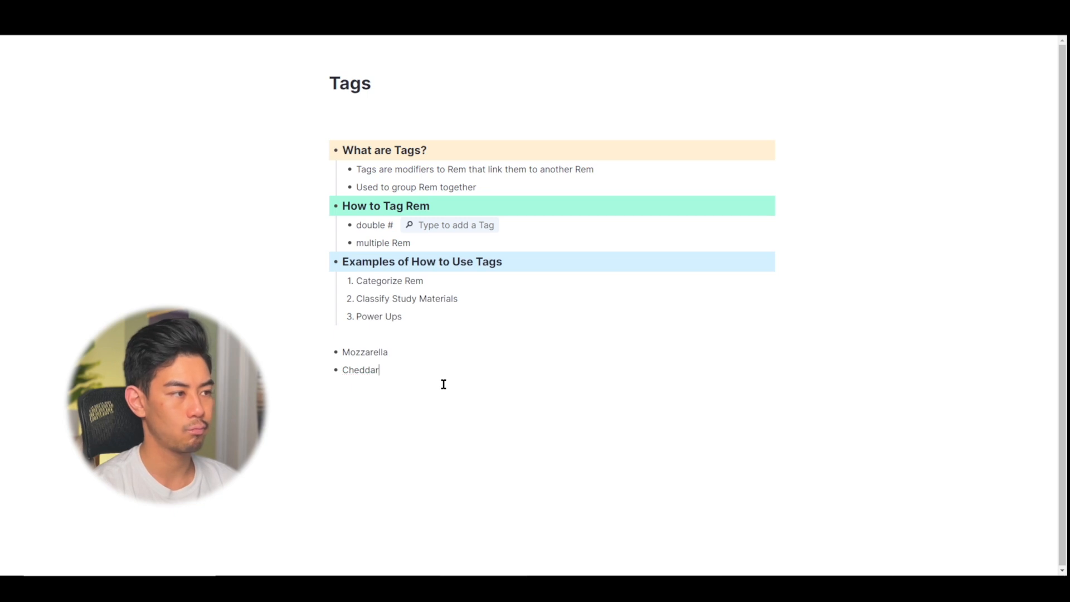
key(Return)
text(Gouda)
key(Return)
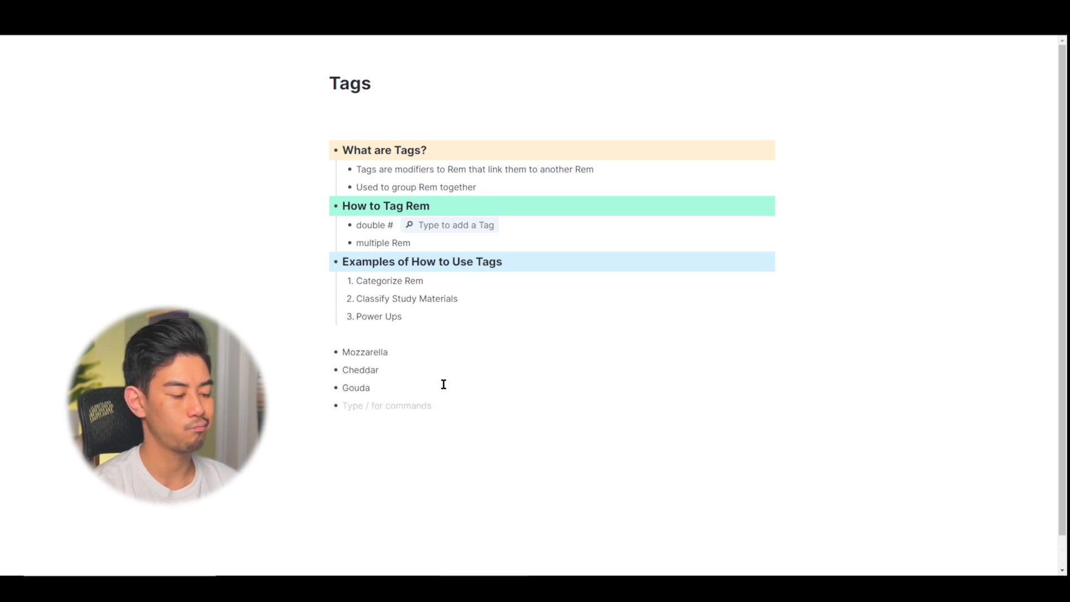
text(Pepper Jack)
key(Return)
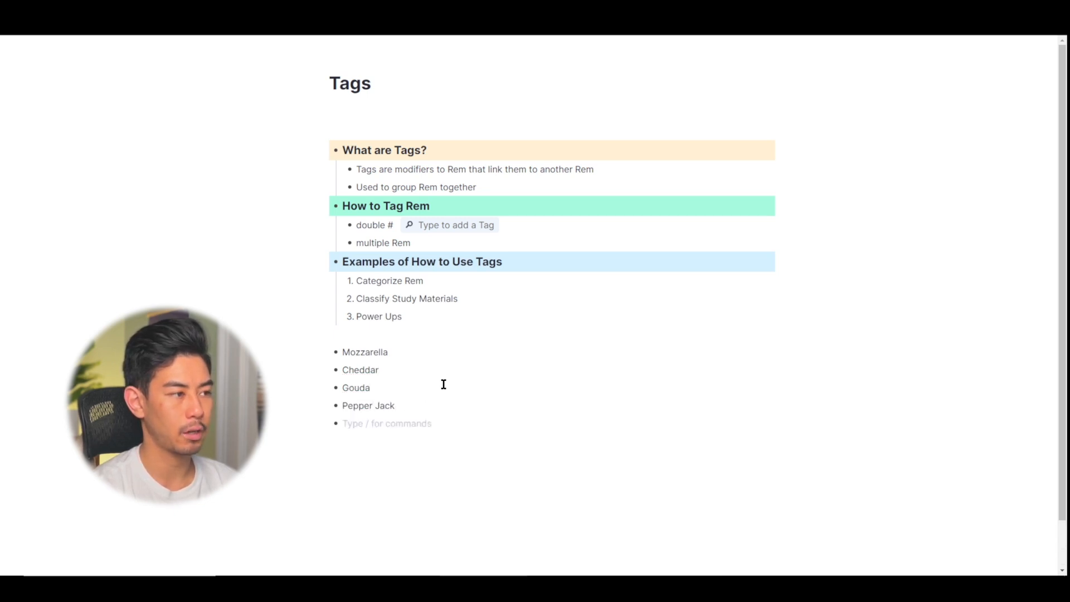
text(Feta)
Tag the Mozzarella Rem with a newly created Rem named "Cheese"
click(444, 343)
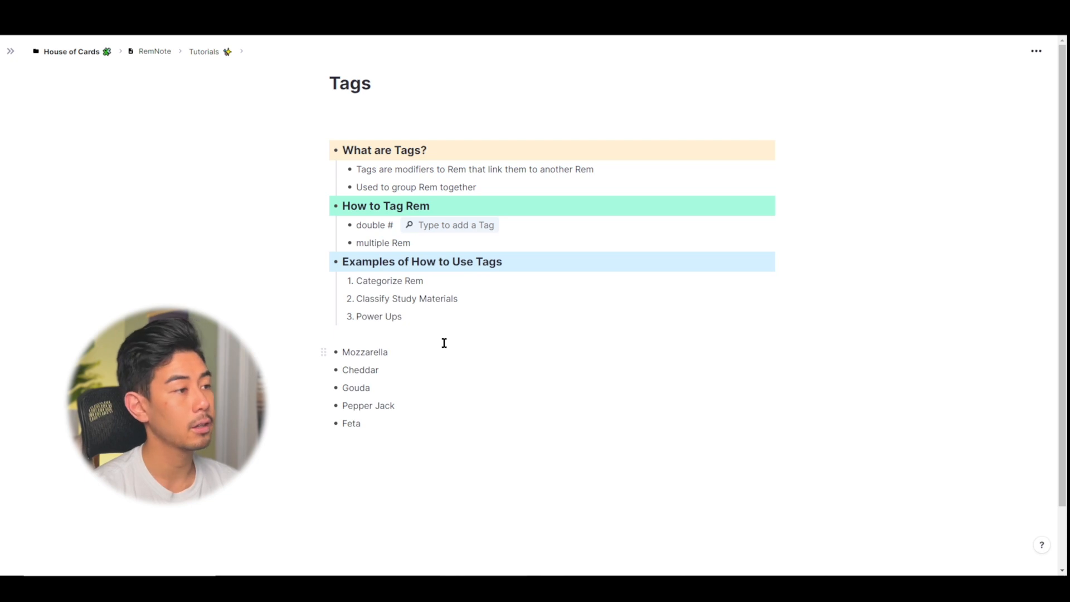
text(##)
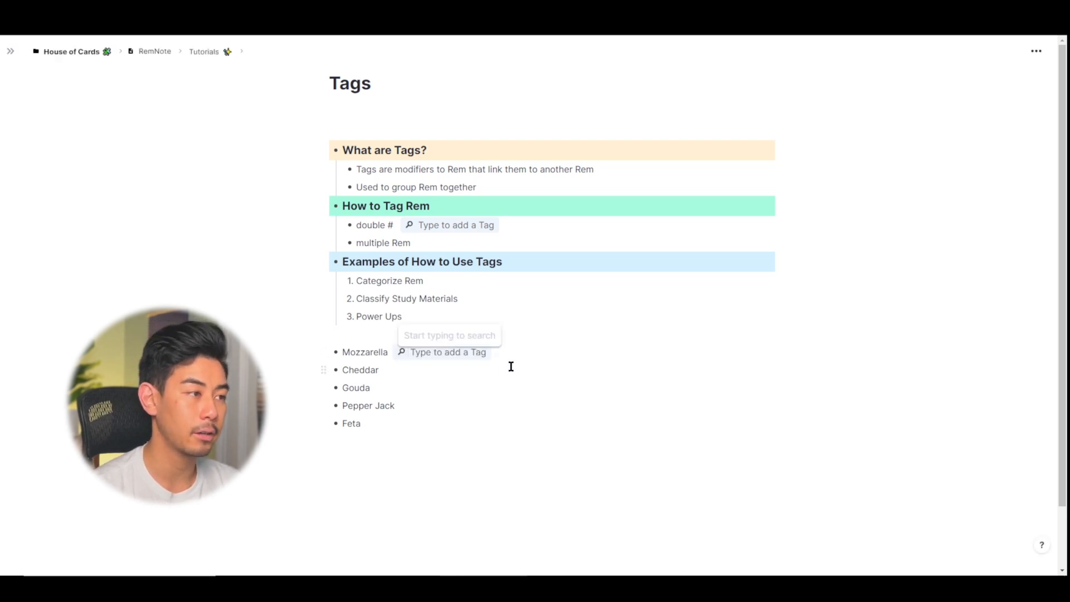
text(Cheese)
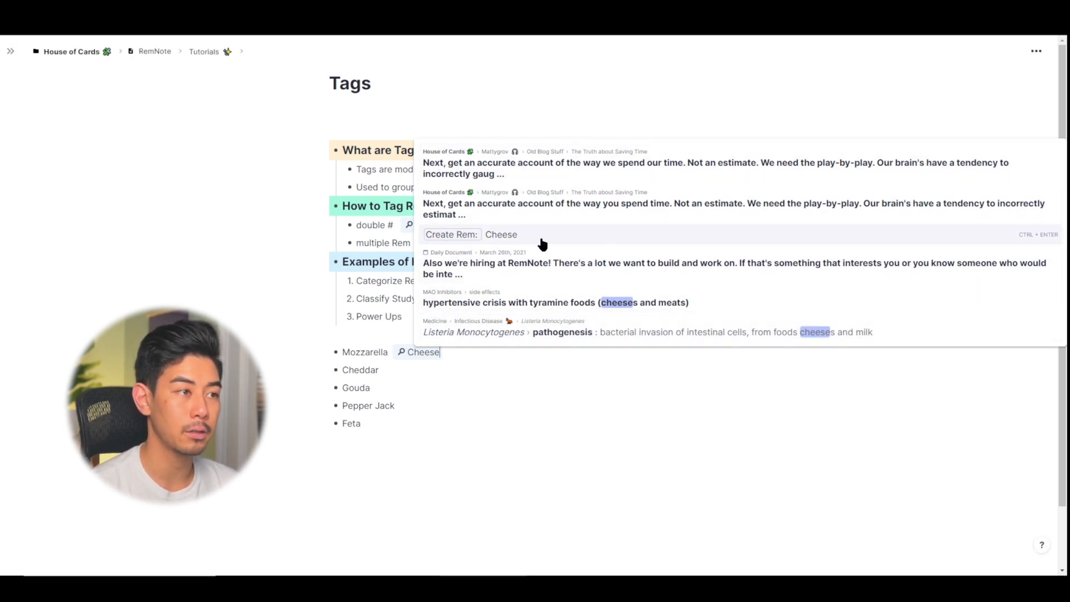
click(521, 239)
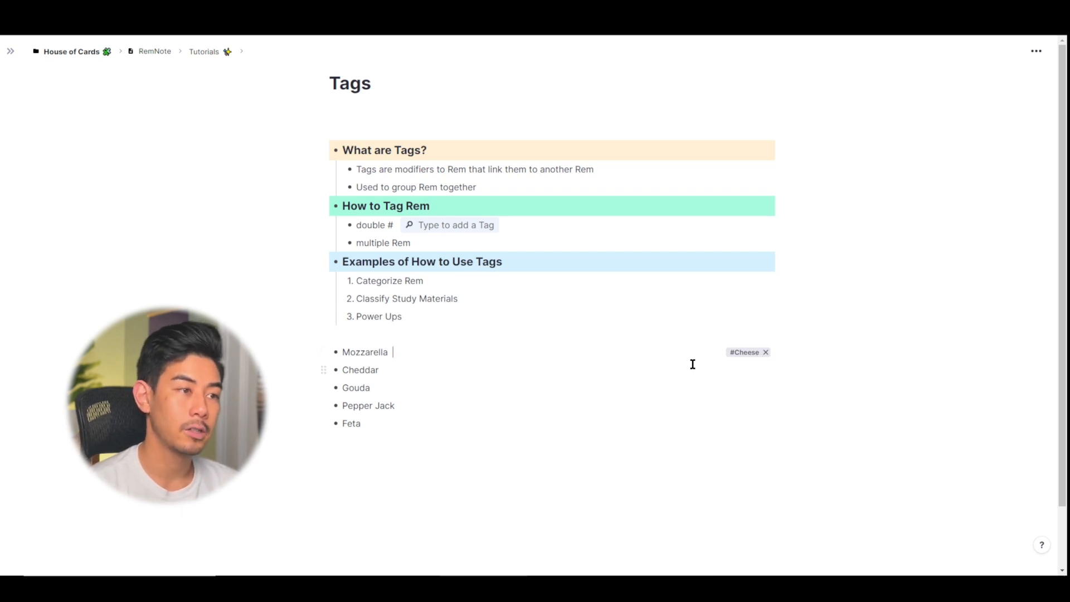
Open the Cheese tag's page beside the Tags document and try viewing its Stub tag
click(750, 354)
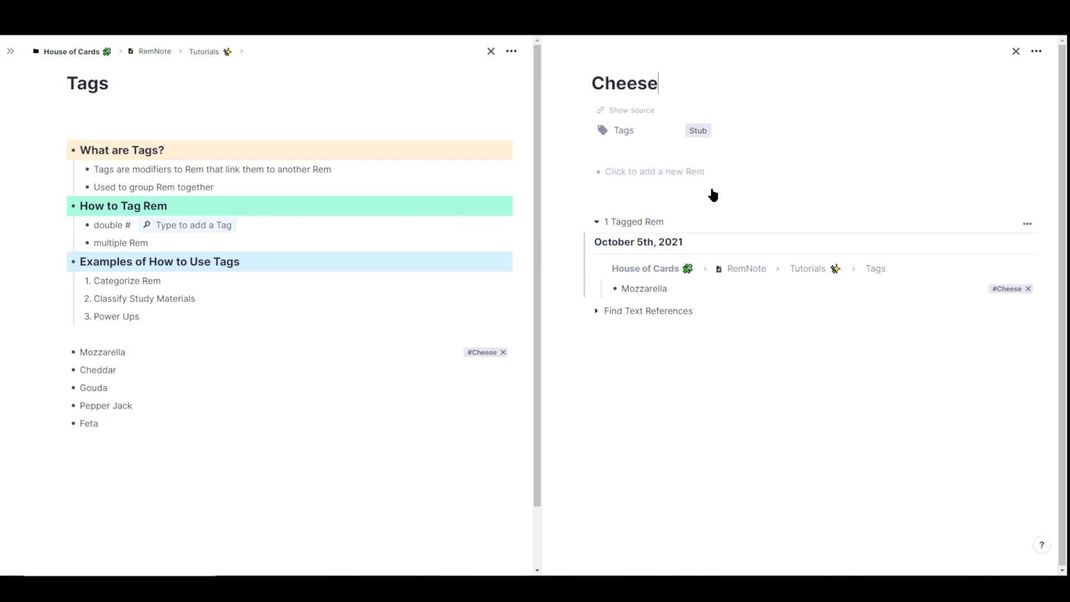
click(705, 136)
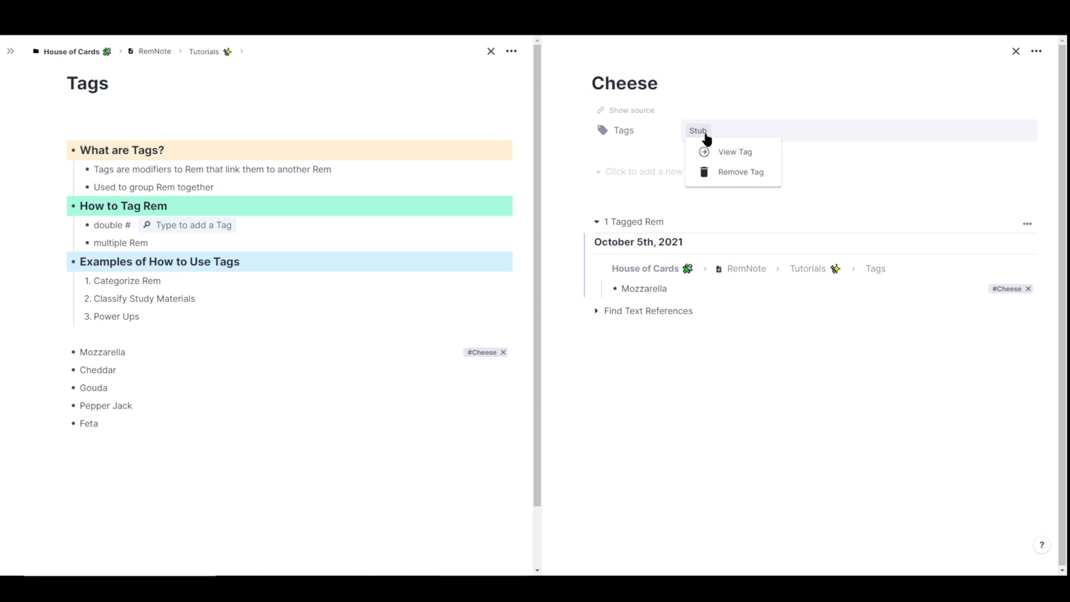
click(735, 152)
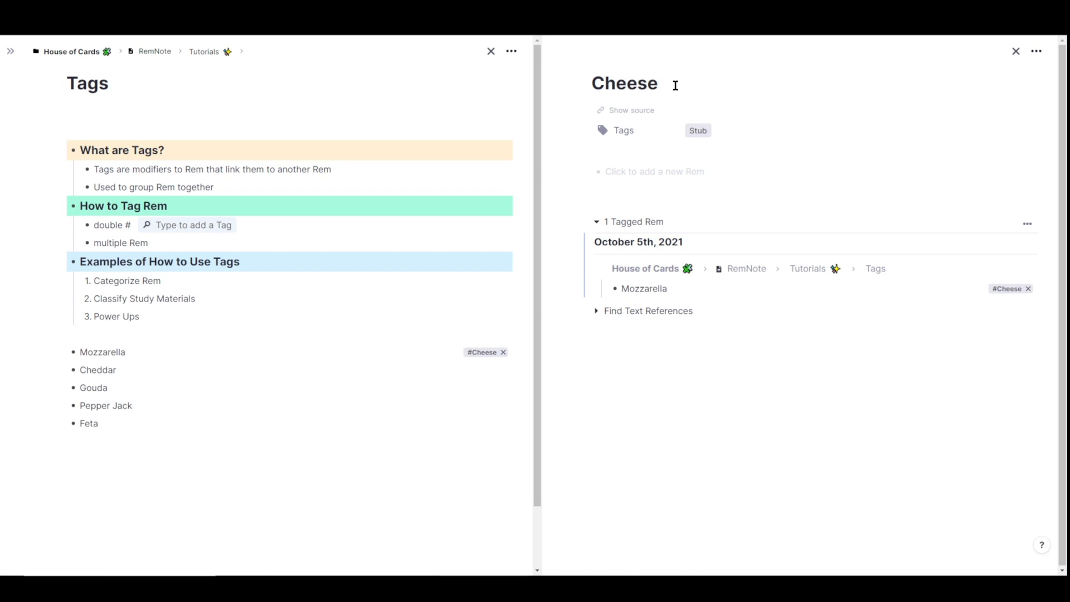
Extend the Cheese page title to "Cheese is the best", then remove the added words
text(is the)
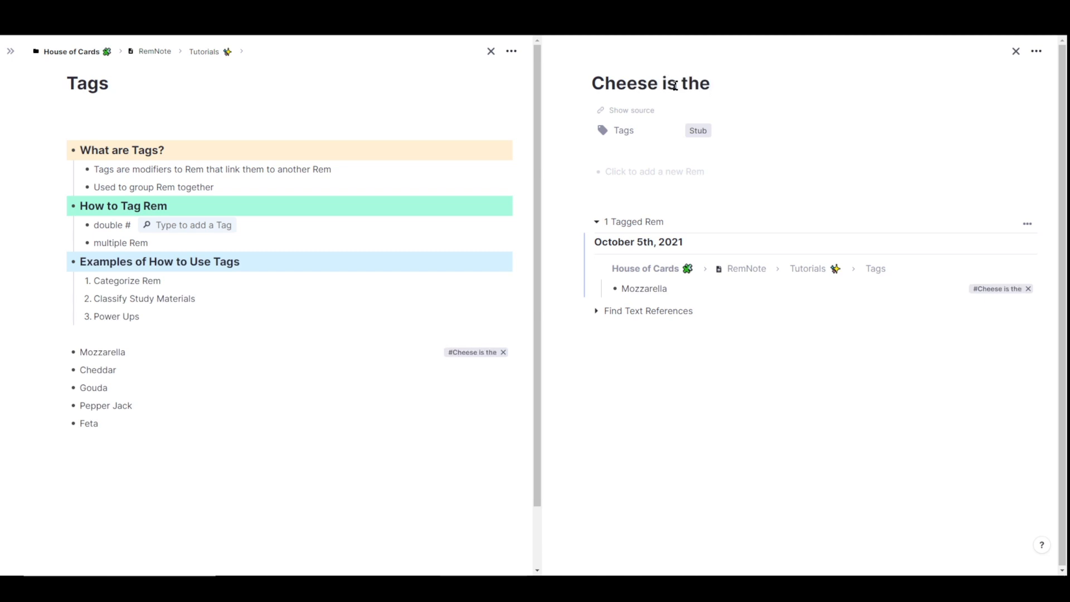
text( best)
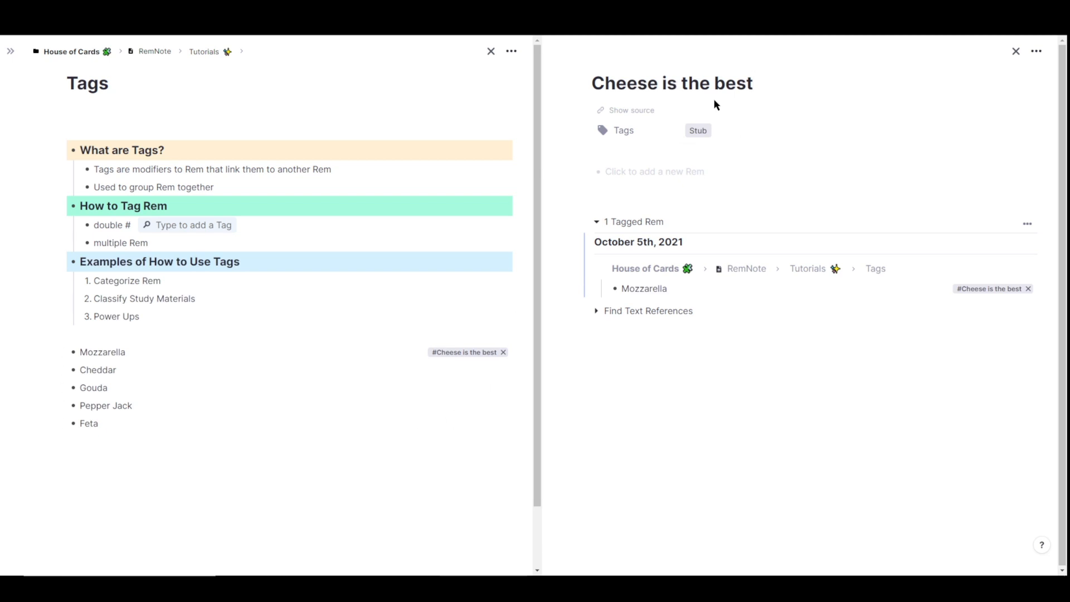
key(ctrl+BackSpace)
key(ctrl+BackSpace)
key(ctrl+BackSpace)
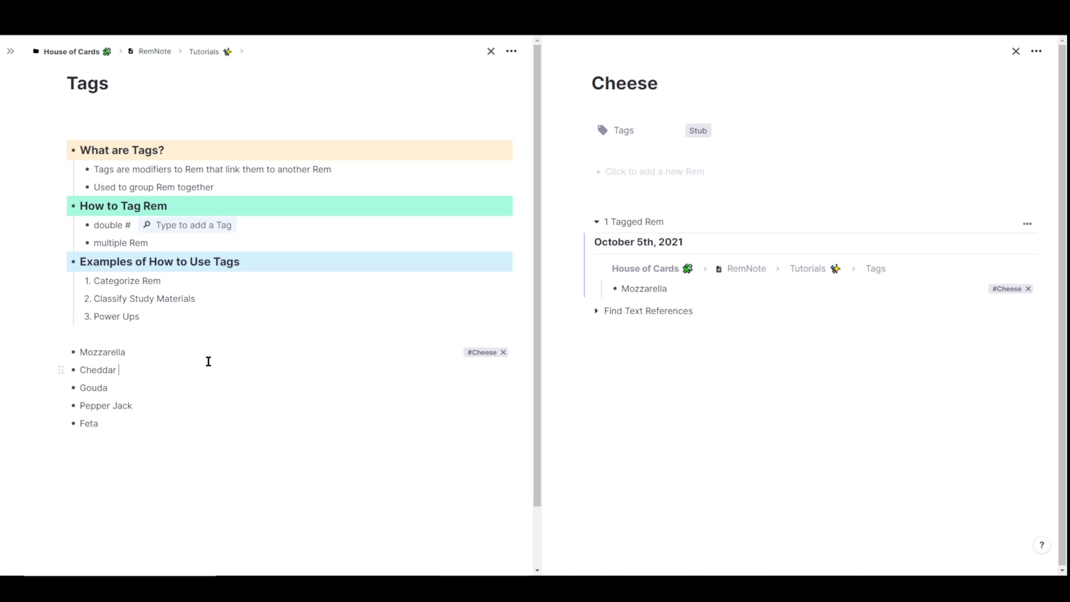
Tag the Cheddar Rem with the existing Cheese Rem
text(##)
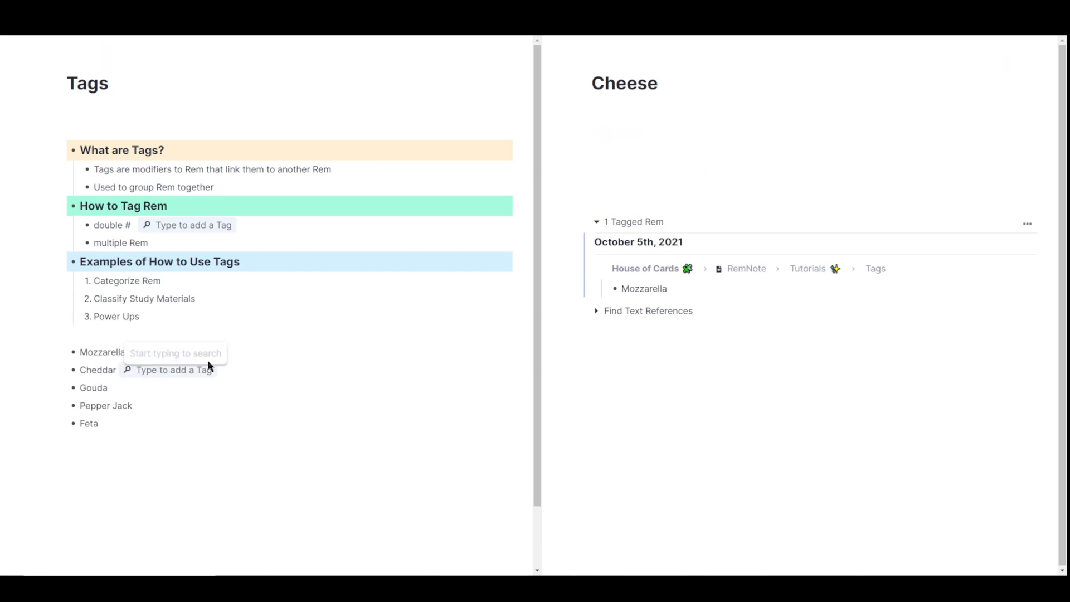
text(Cheese)
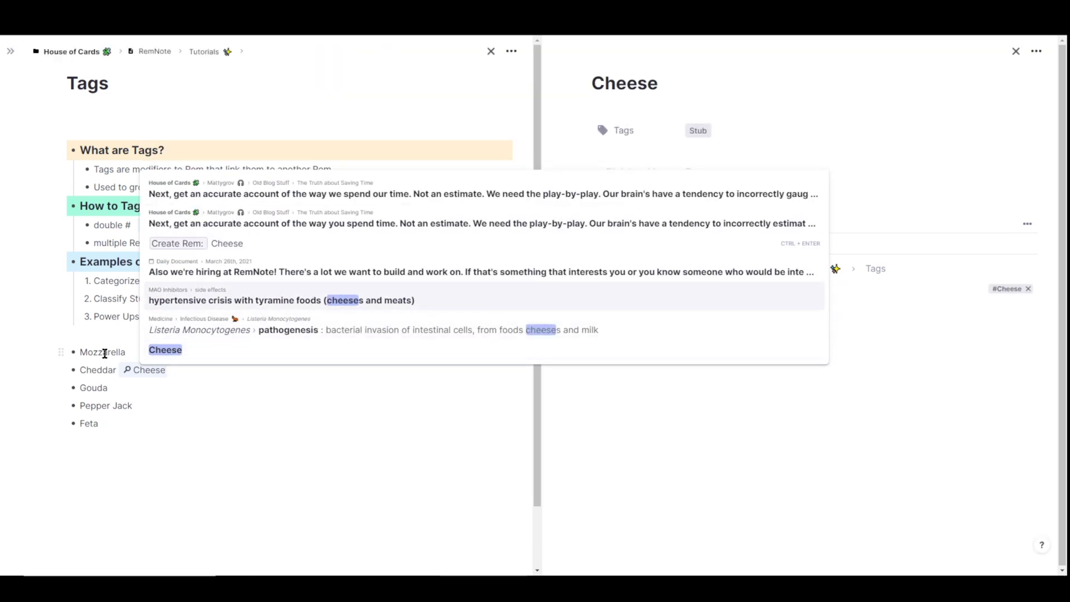
click(184, 354)
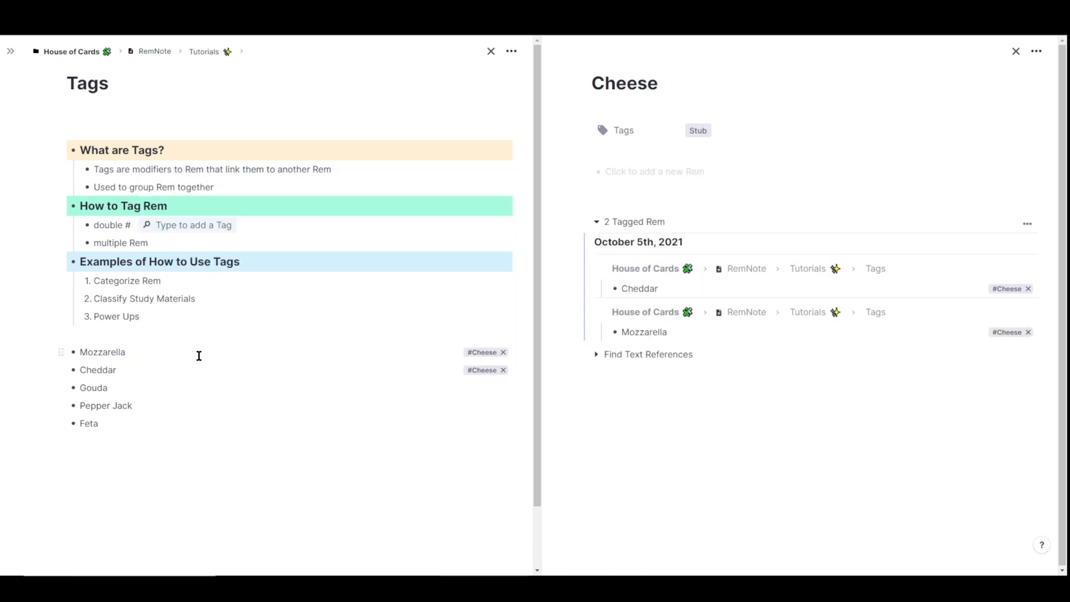
Copy the Cheese tag from Cheddar and paste it onto Gouda, Pepper Jack and Feta together, allowing clipboard access
click(487, 378)
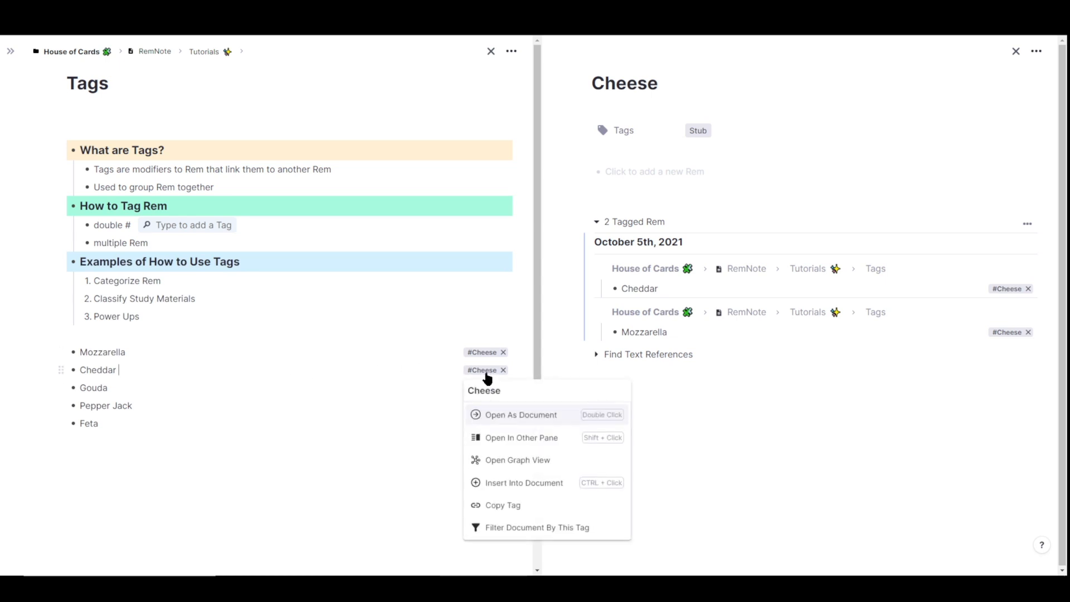
click(515, 507)
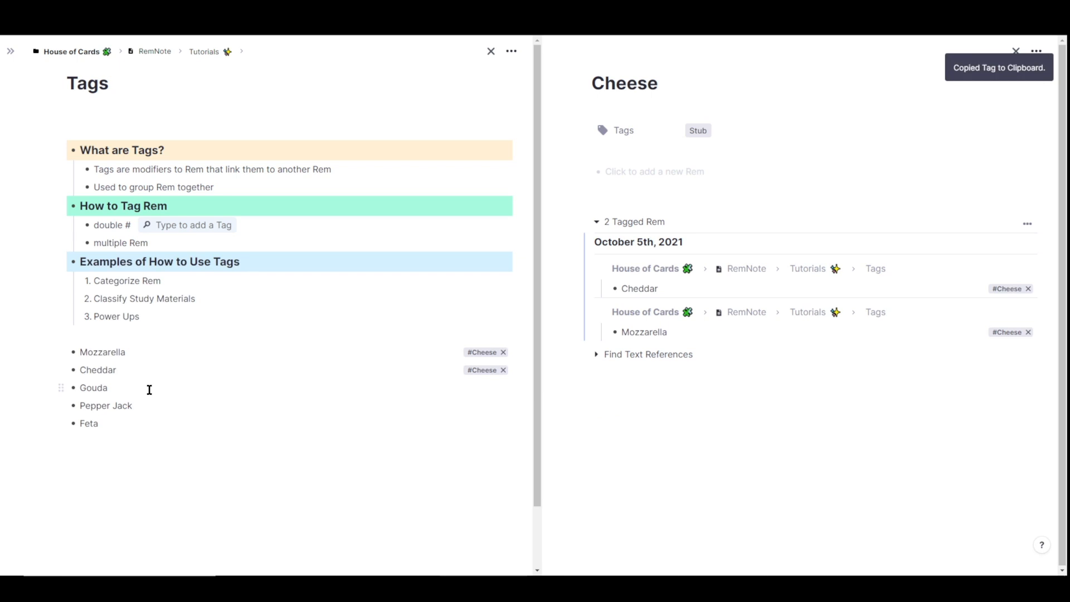
drag(150, 389, 148, 416)
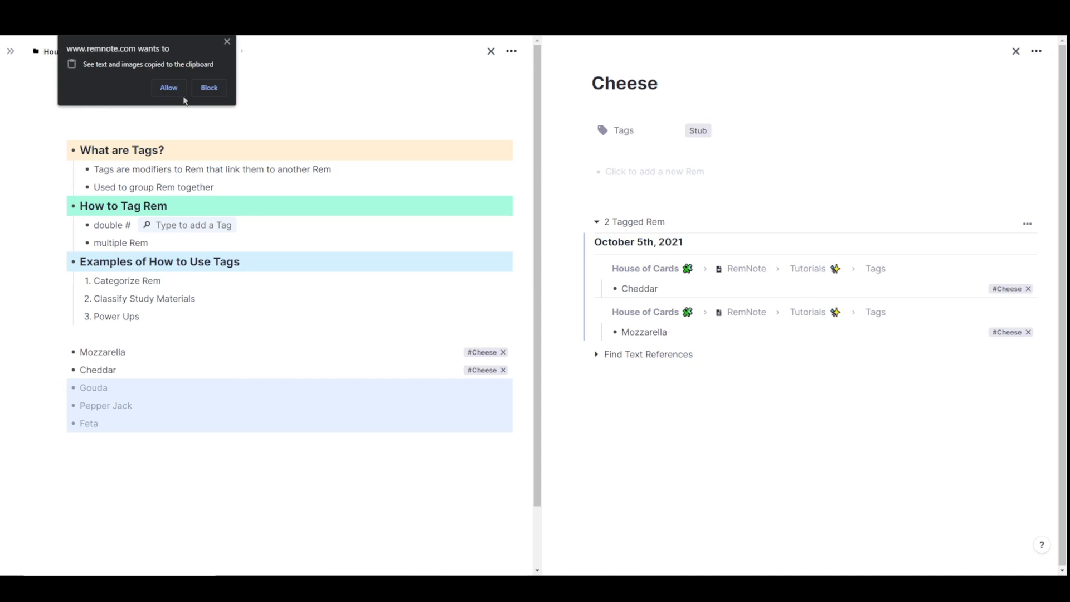
click(164, 91)
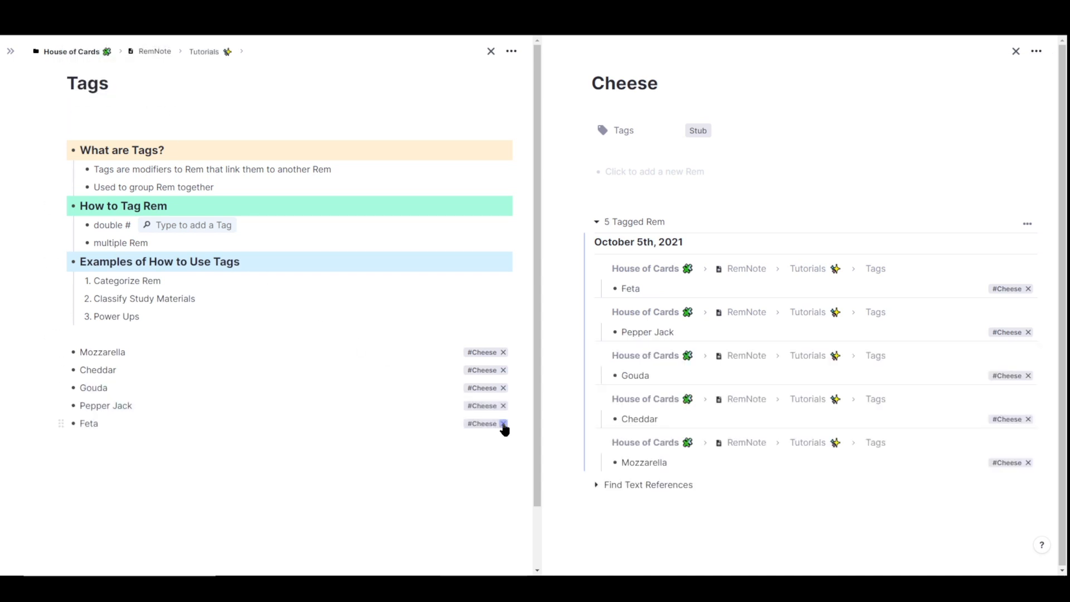
Remove the Cheese tag from Feta, Pepper Jack, Mozzarella and Cheddar
click(503, 424)
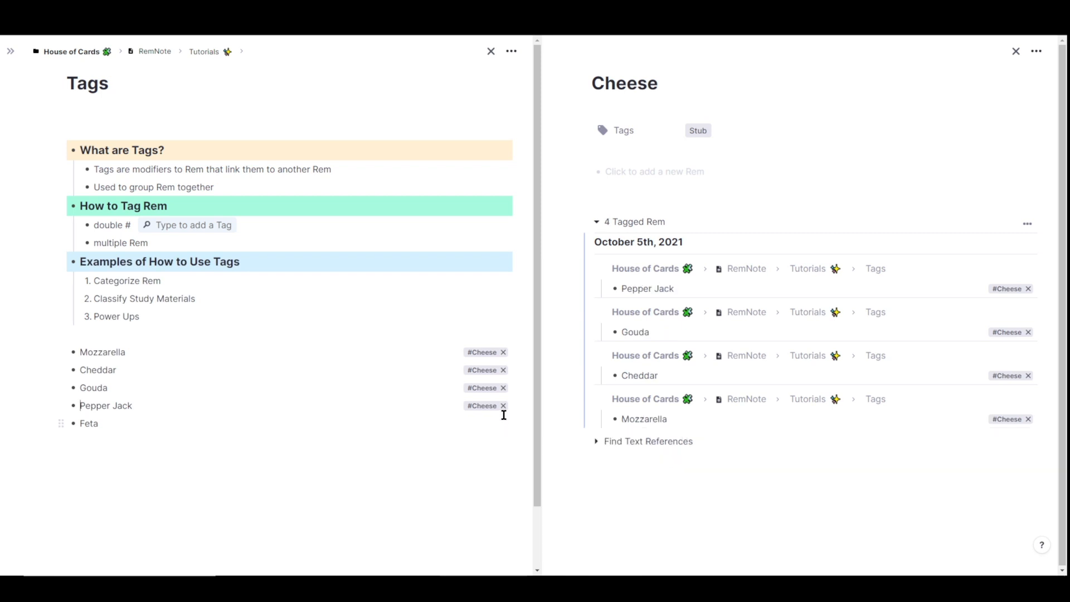
click(503, 406)
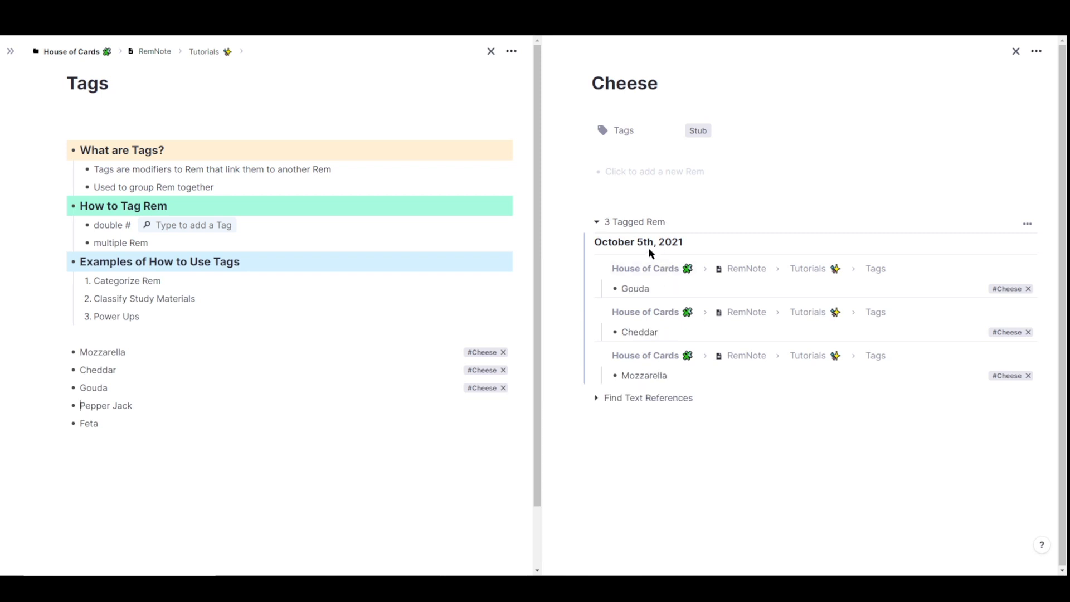
click(1028, 376)
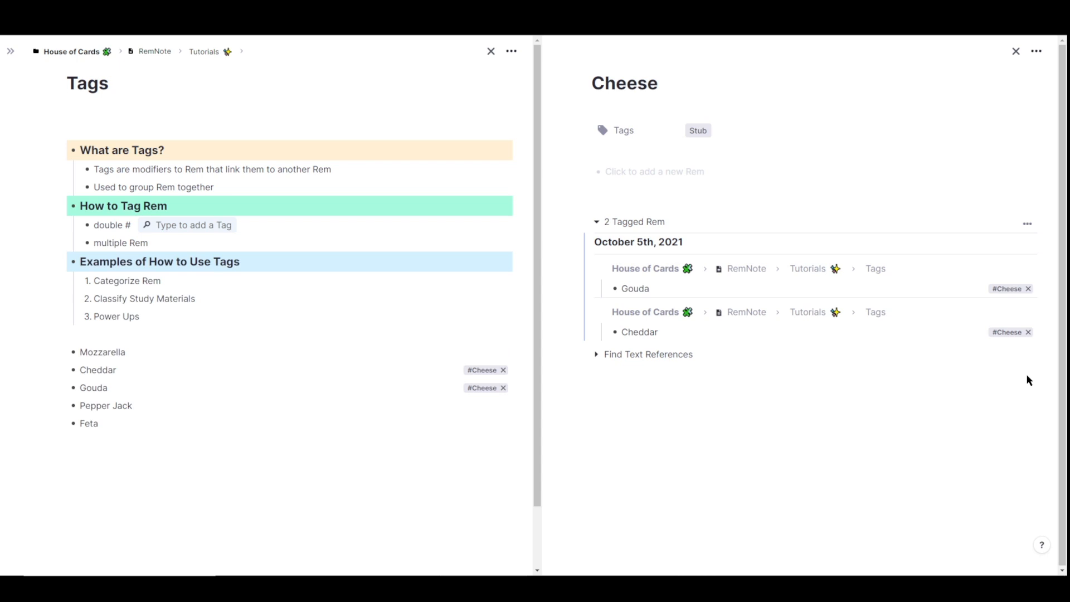
click(1028, 332)
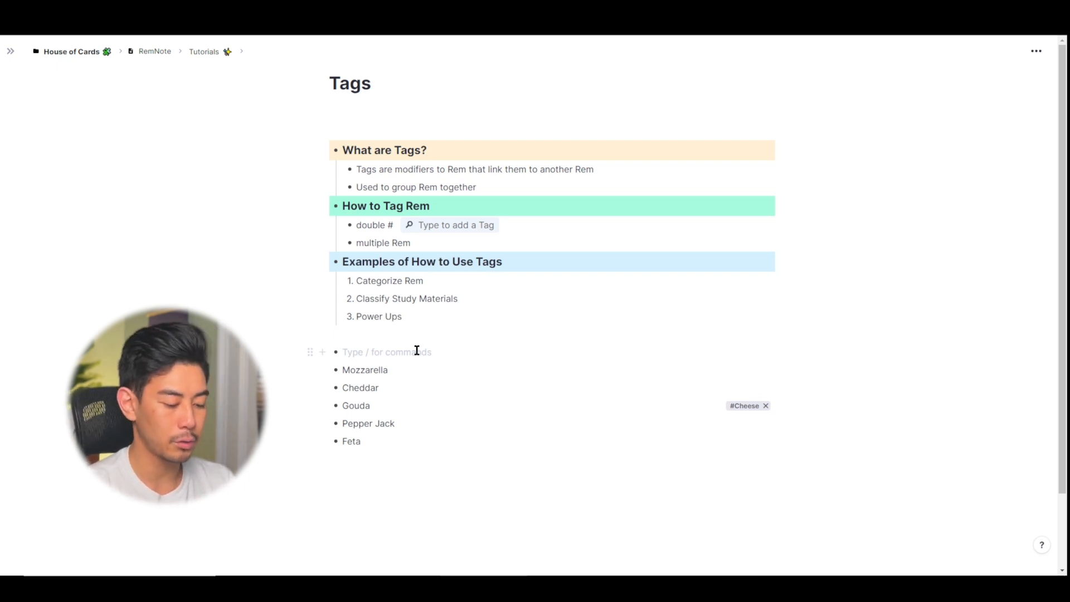
Embed the existing Cheese Rem as a portal in the empty Rem above Mozzarella
text((()
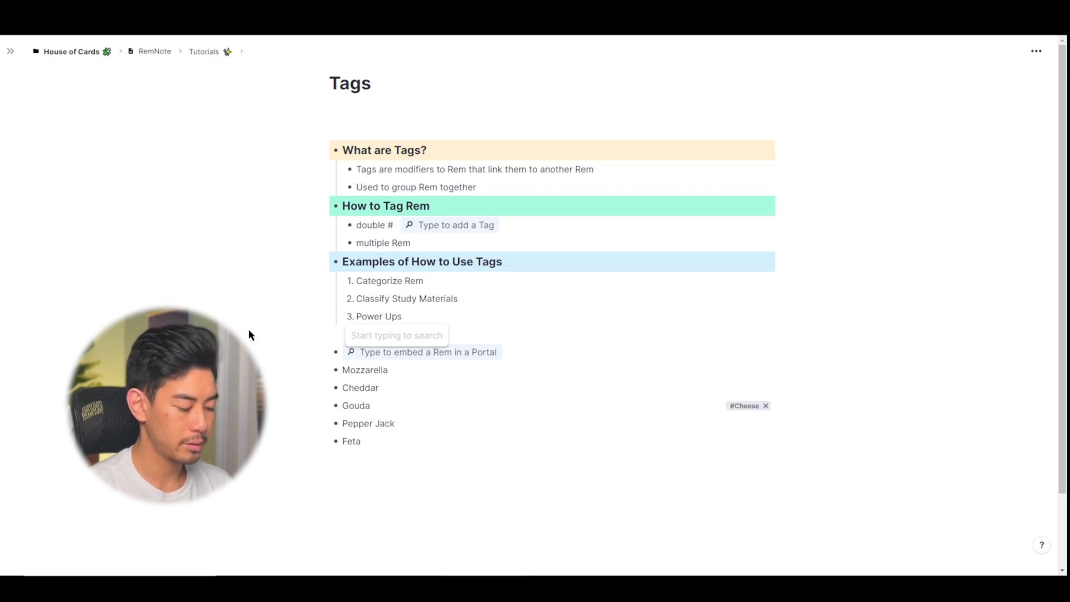
text(Cheese)
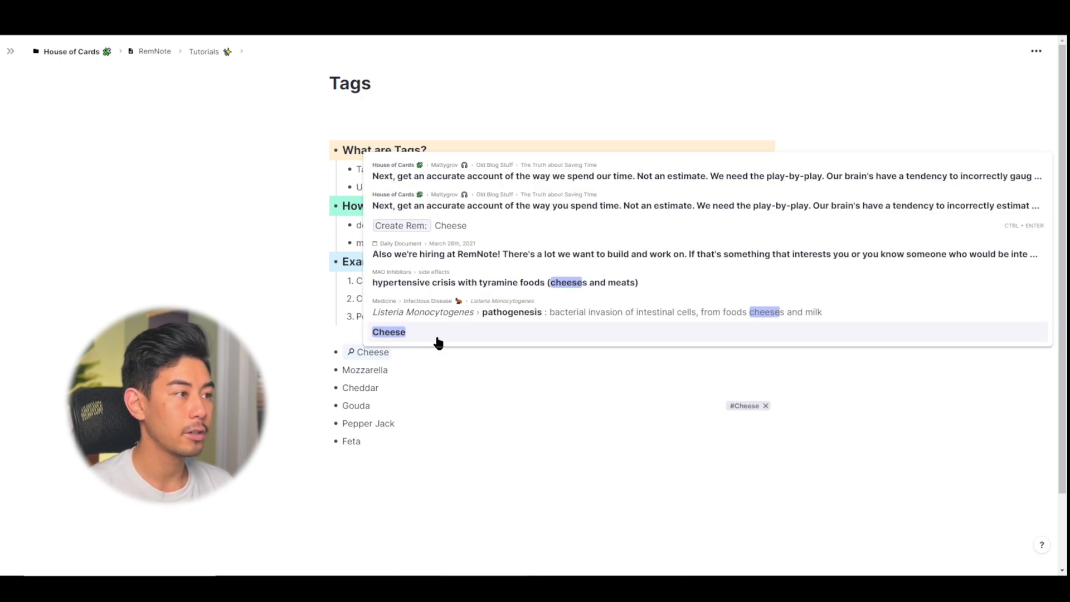
click(436, 335)
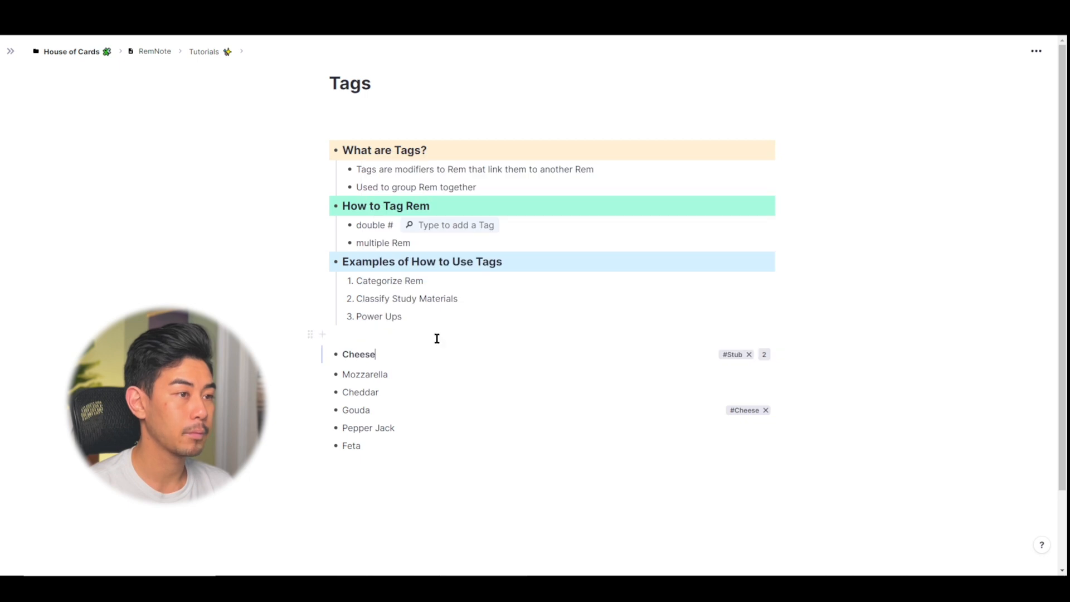
Show the list of tags and portals that reference the Cheese Rem, and return to that Rem
click(427, 357)
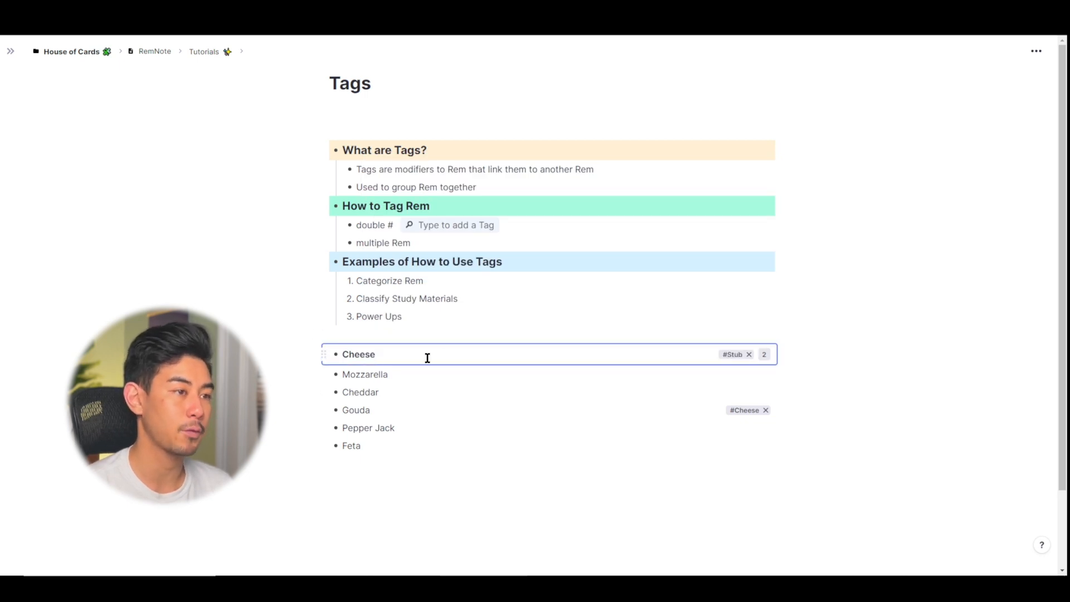
click(765, 358)
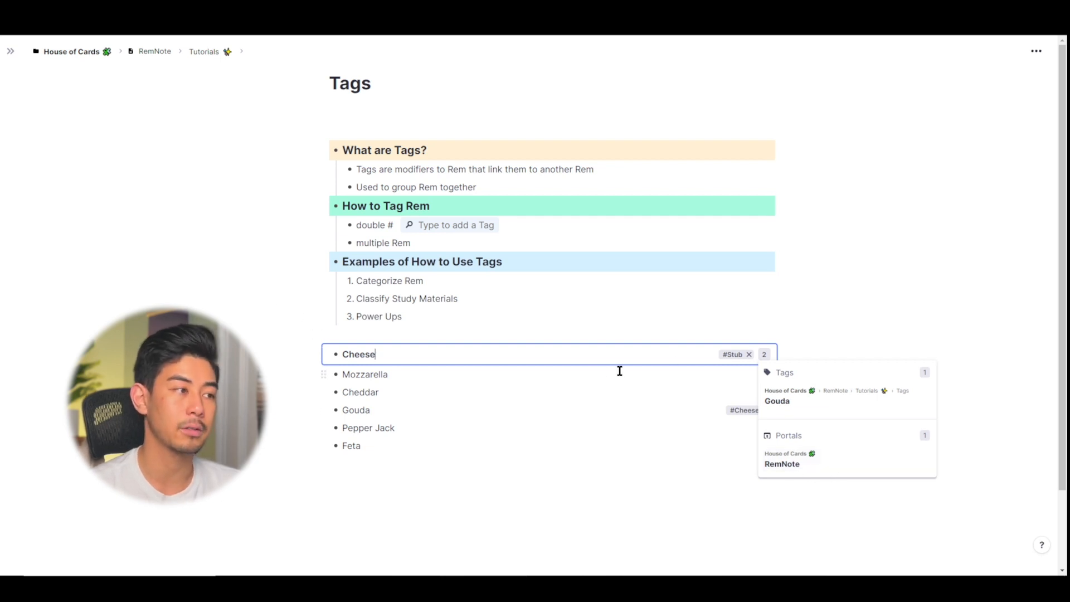
click(434, 351)
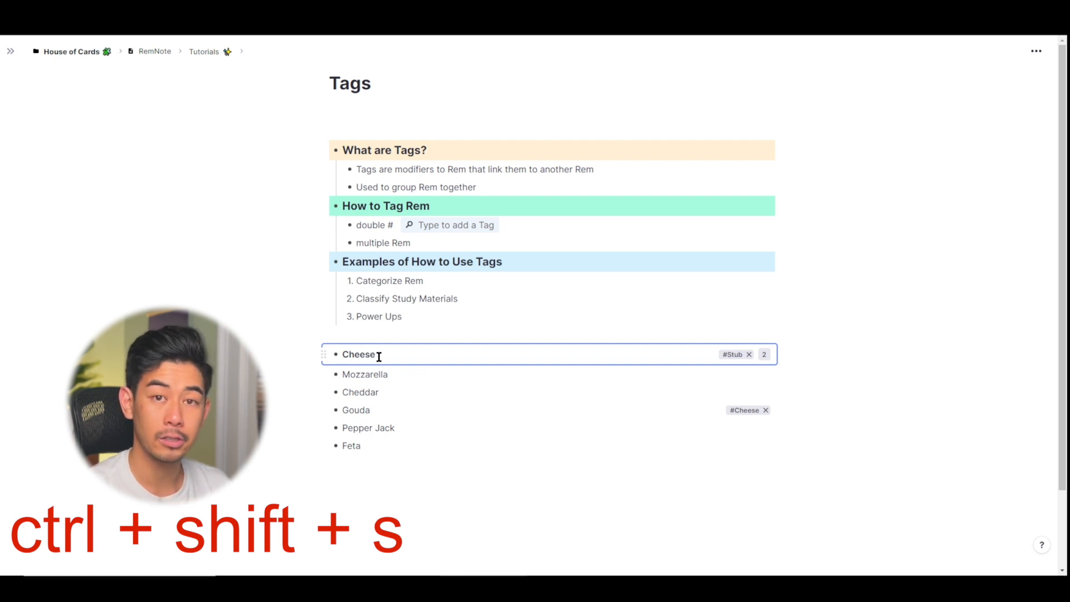
Copy the Cheese Rem as a tag and paste it onto Mozzarella, Cheddar, Gouda, Pepper Jack and Feta together
key(ctrl+shift+s)
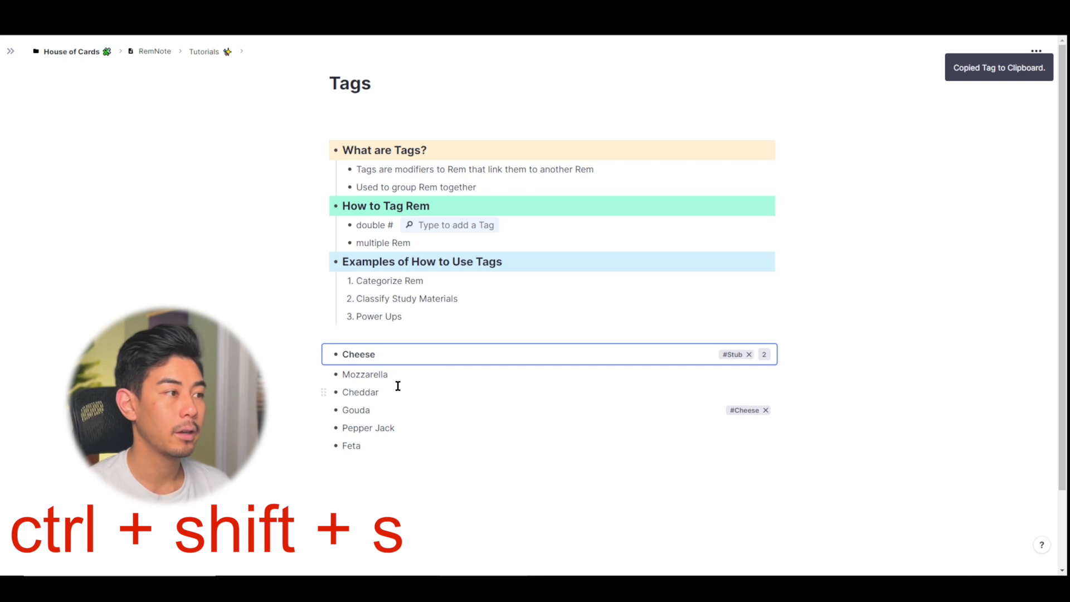
drag(409, 377, 411, 446)
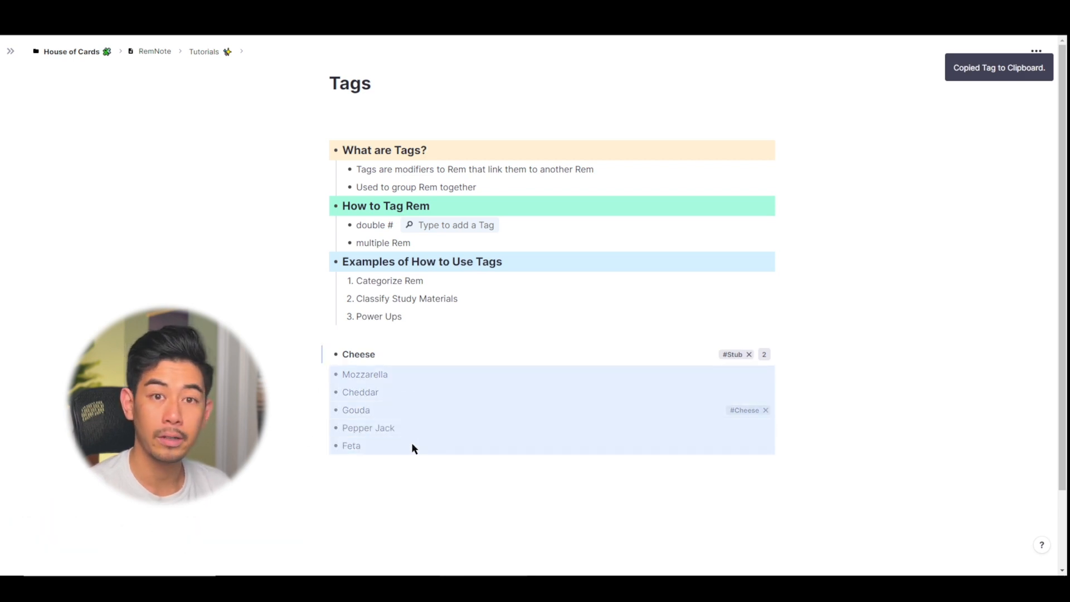
key(ctrl+v)
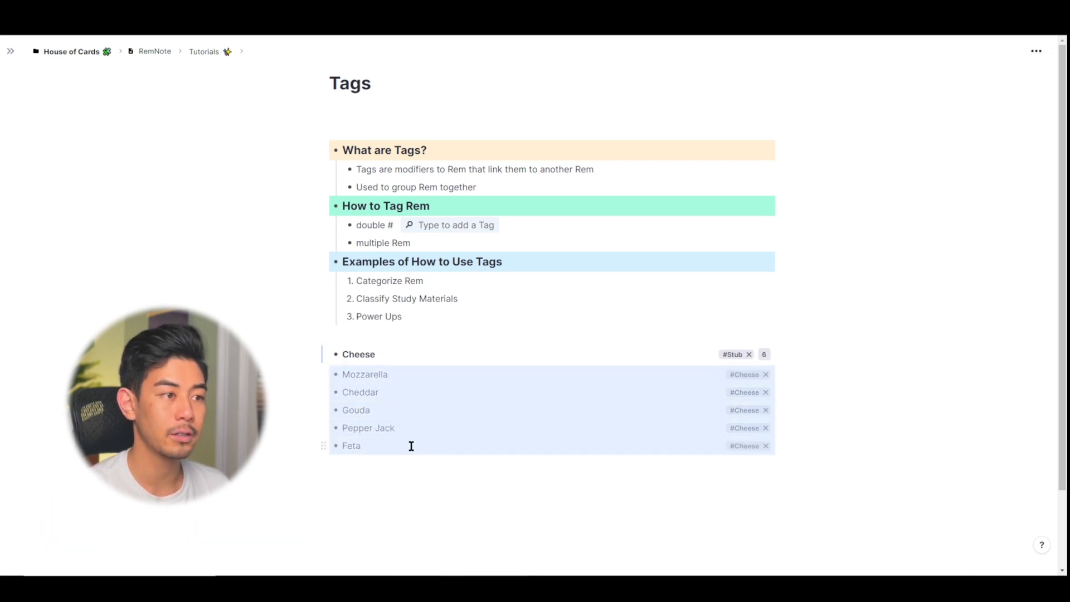
Add a Rem named "Krukenberg Tumor" below the cheese list and tag it with the existing Malignancy Rem
click(444, 453)
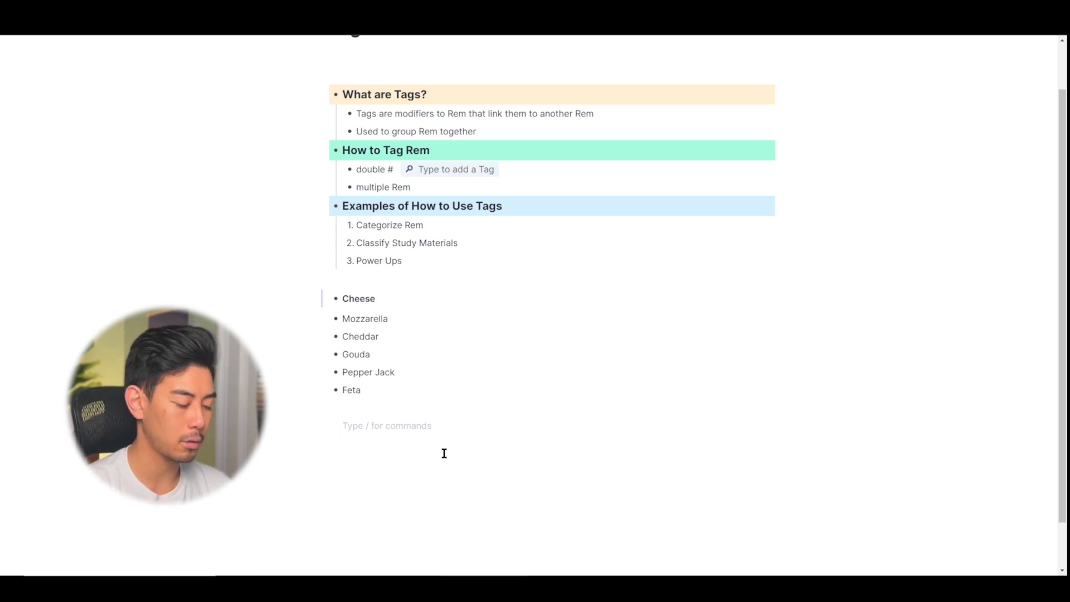
text(Krukenberg)
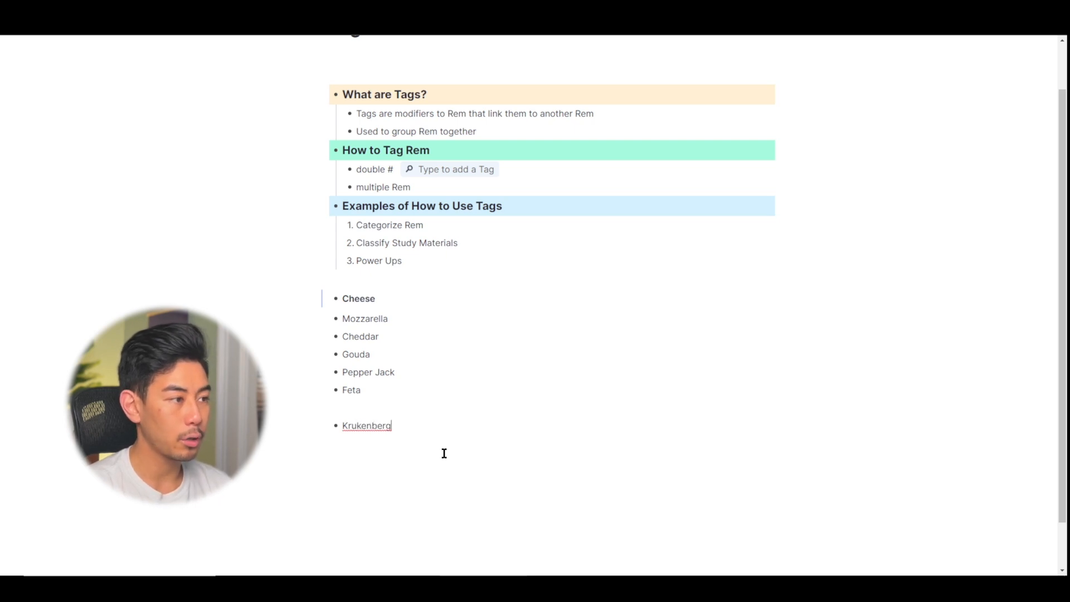
text( Tumor)
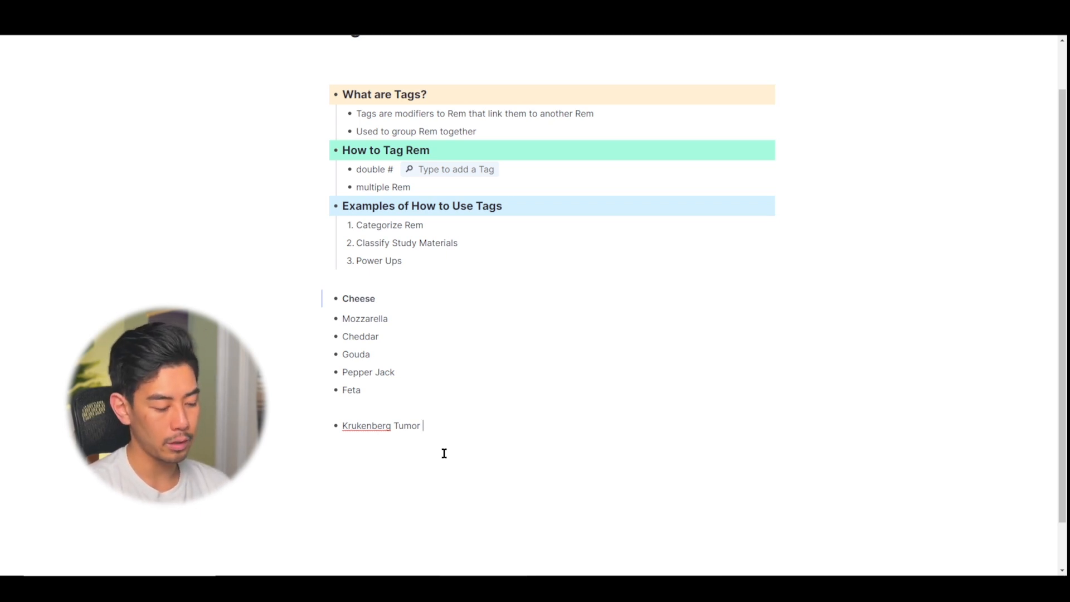
text(##m)
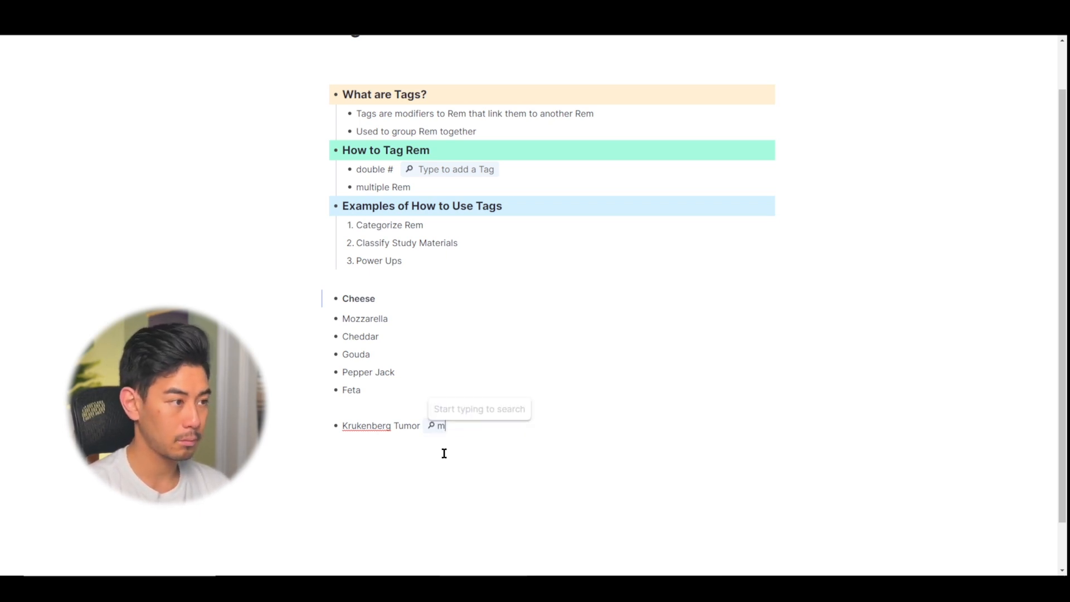
text(alignancy)
scroll(610, 357, down, 1)
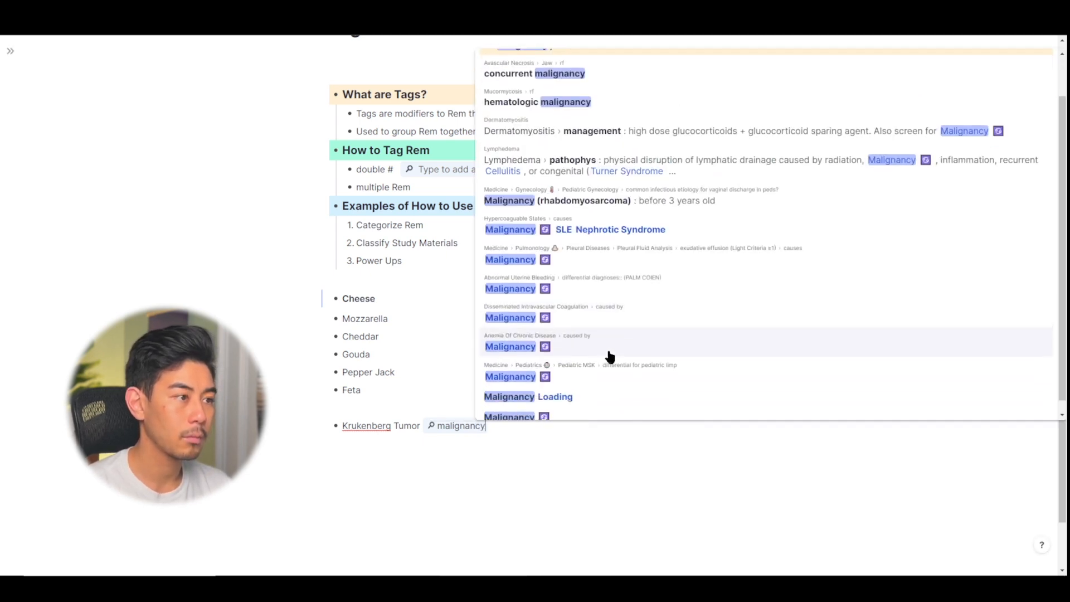
click(613, 410)
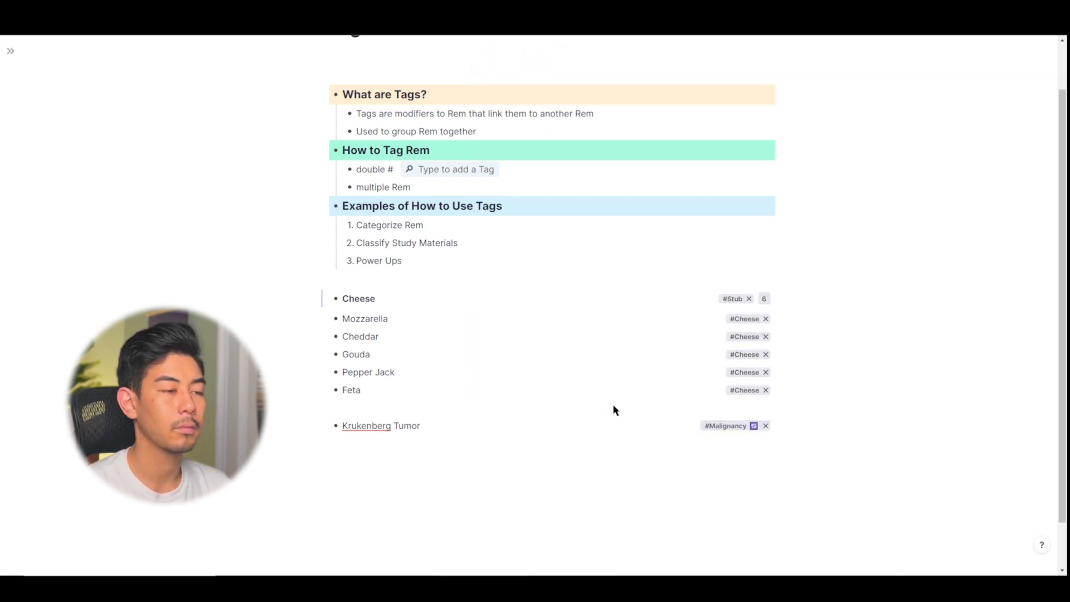
key(Return)
key(BackSpace)
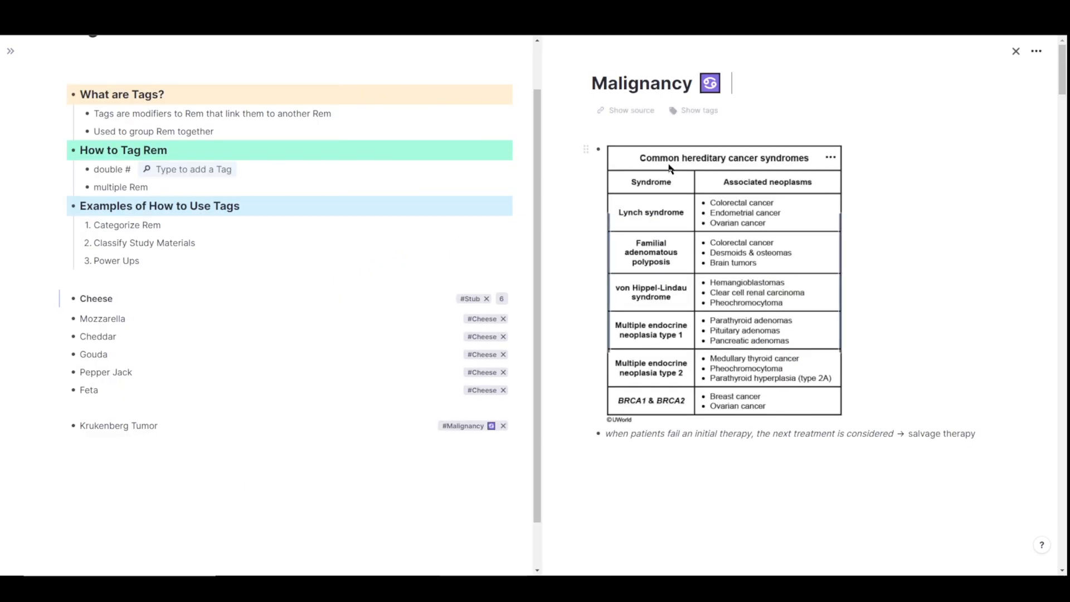
Review the list of tagged Rem on the Malignancy page
scroll(801, 280, down, 10)
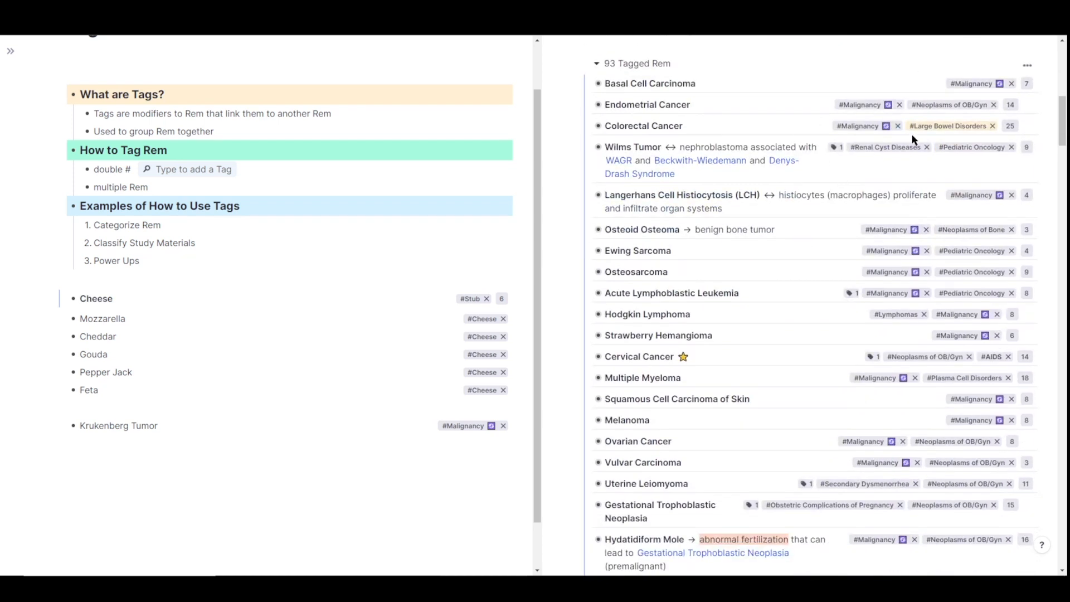
scroll(936, 156, up, 1)
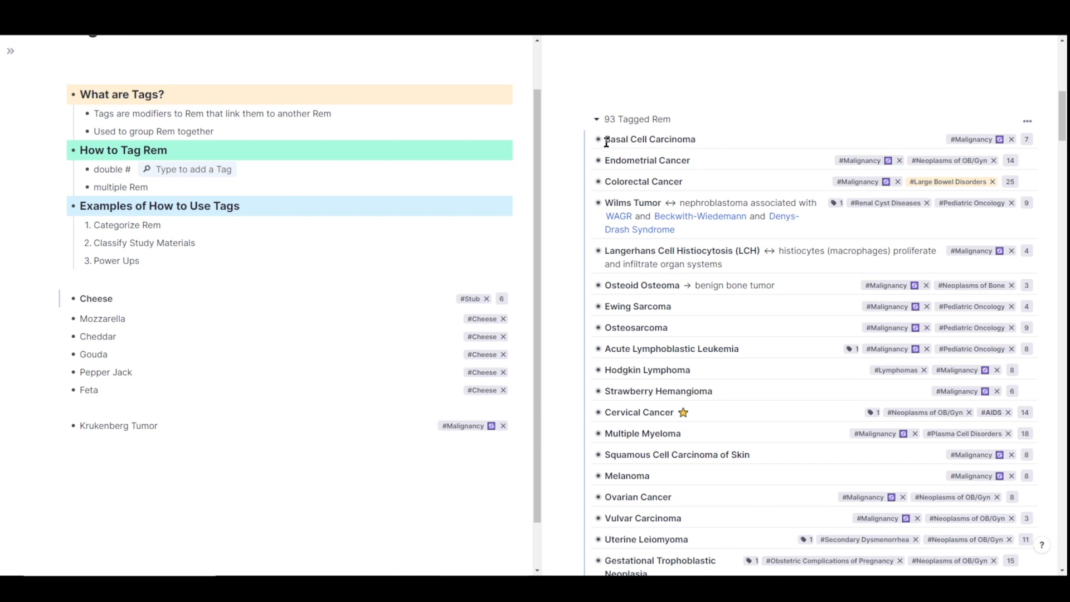
scroll(664, 296, down, 3)
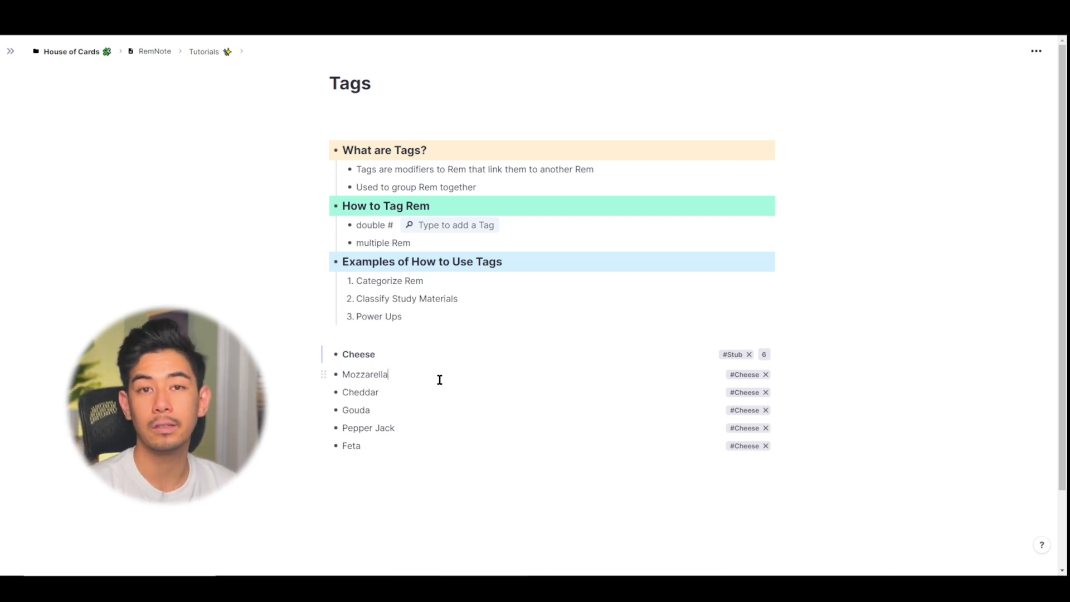
Tag the Mozzarella Rem with the existing Need to Know Rem
click(440, 379)
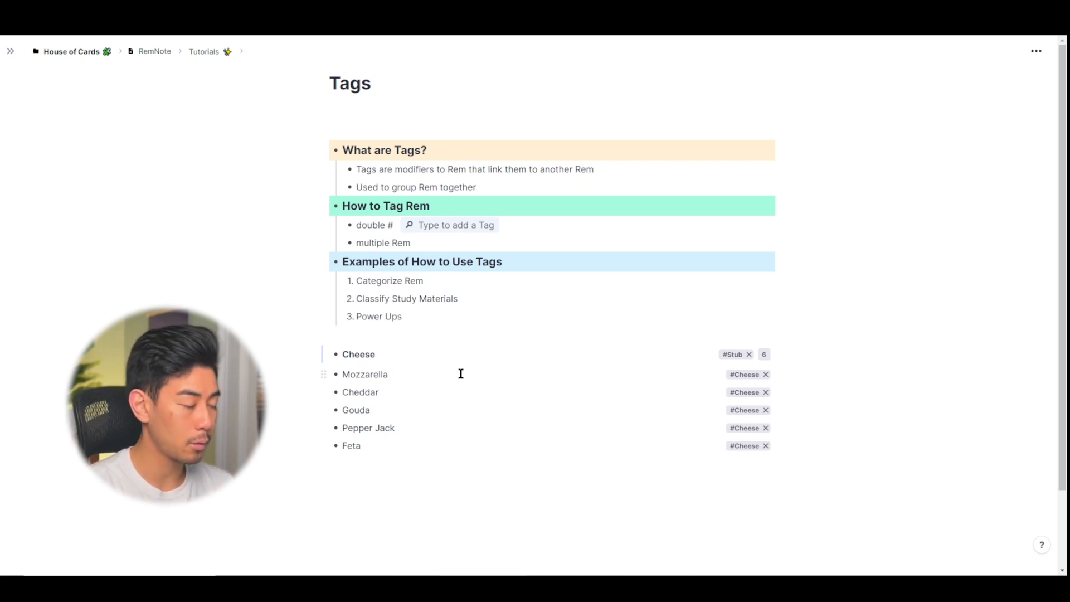
text(##)
text(need)
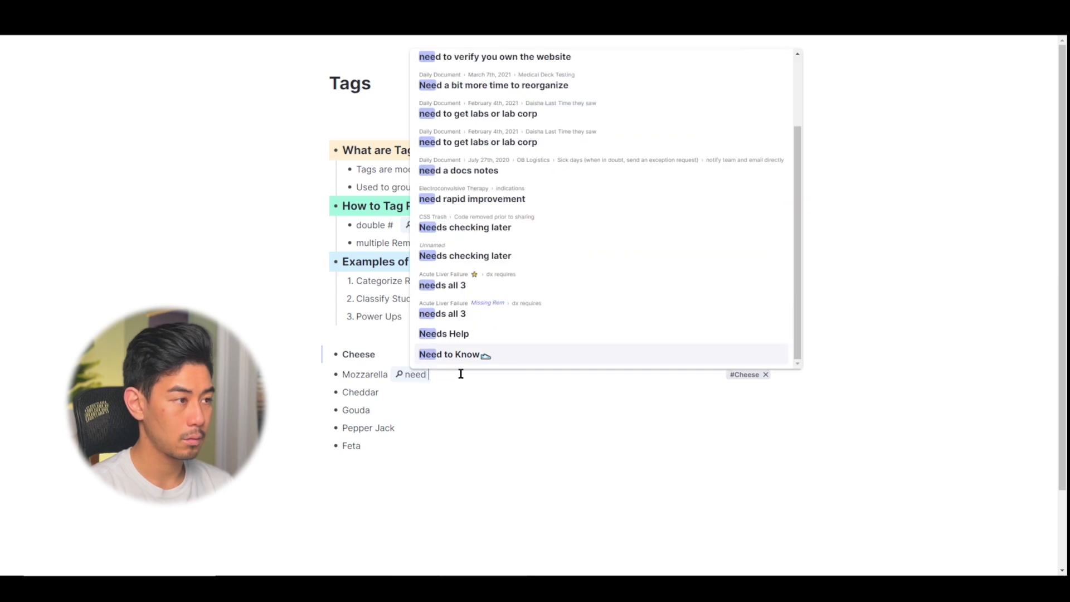
text( to know)
key(Return)
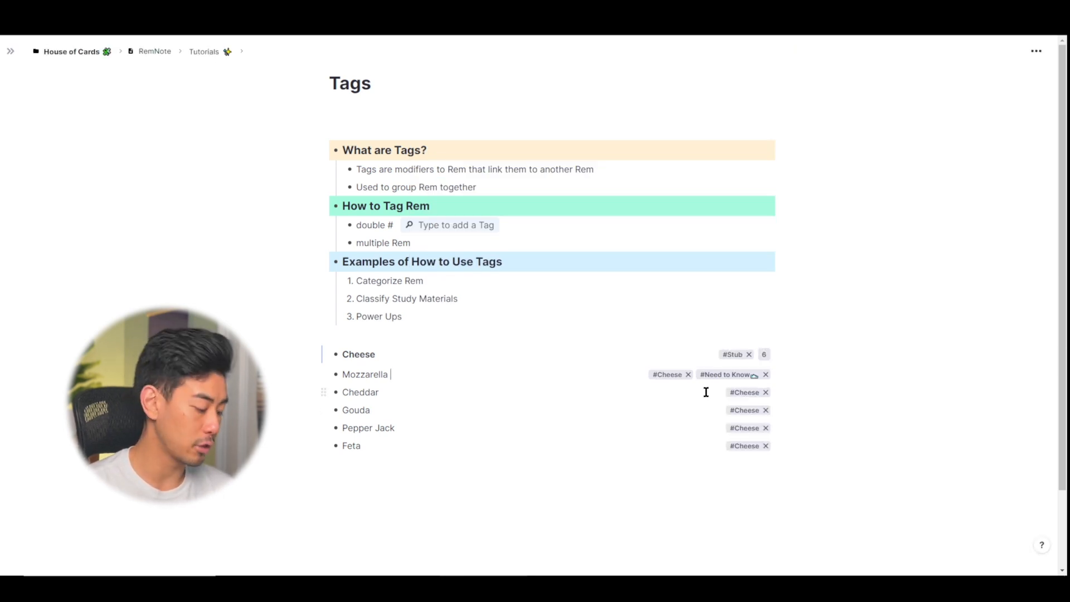
Open the Need to Know tag beside the document and expand Increased Intracranial Pressure and Vitamin B3 Deficiency among its tagged Rem
click(729, 376)
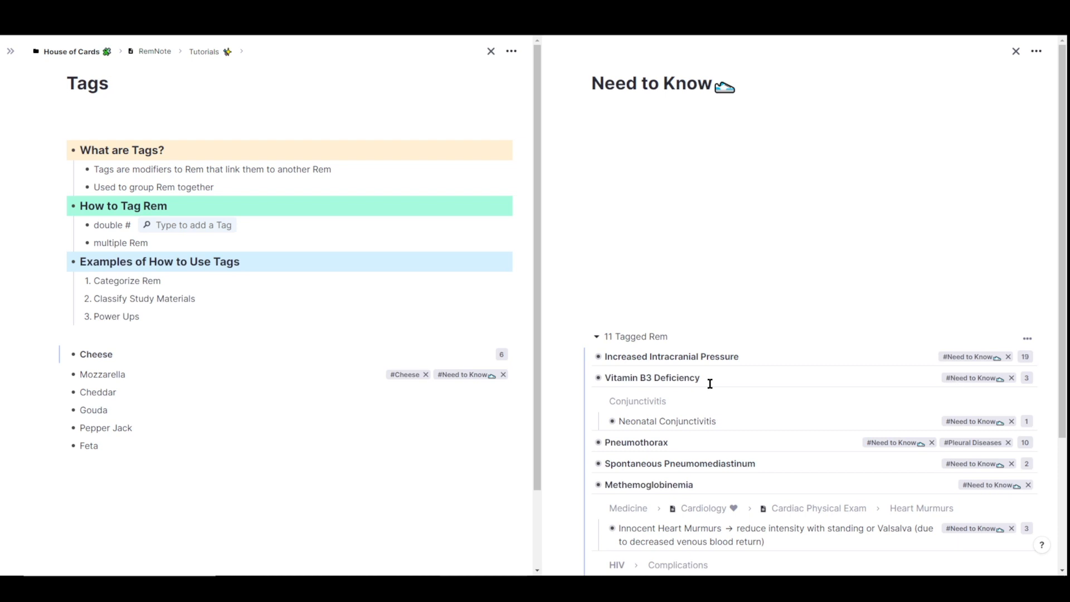
scroll(769, 257, down, 2)
click(766, 245)
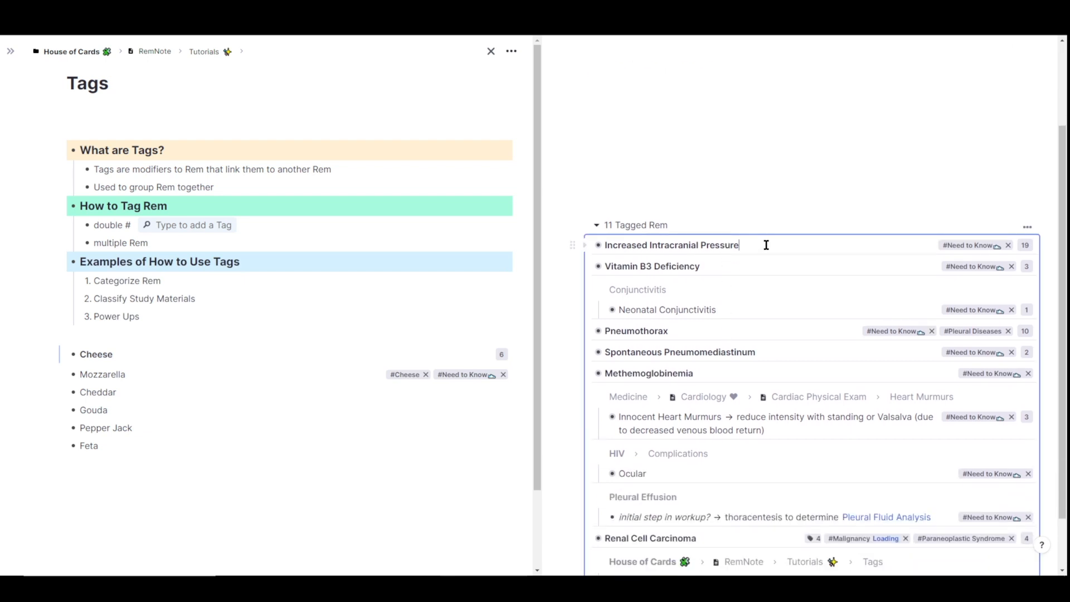
key(ctrl+Down)
scroll(752, 250, down, 2)
click(706, 353)
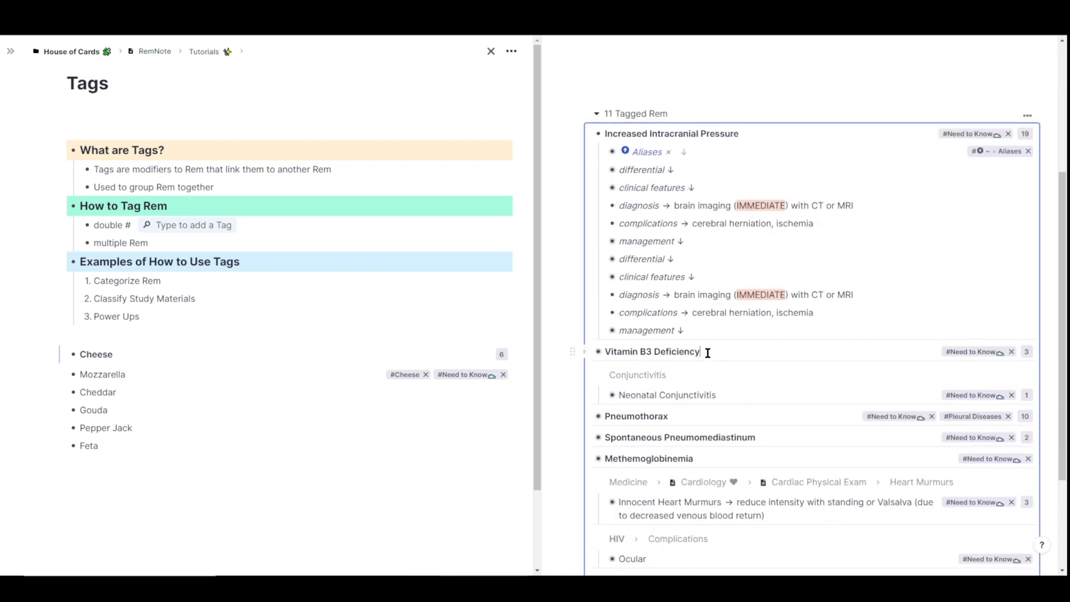
key(ctrl+Down)
scroll(668, 353, down, 4)
scroll(888, 229, up, 8)
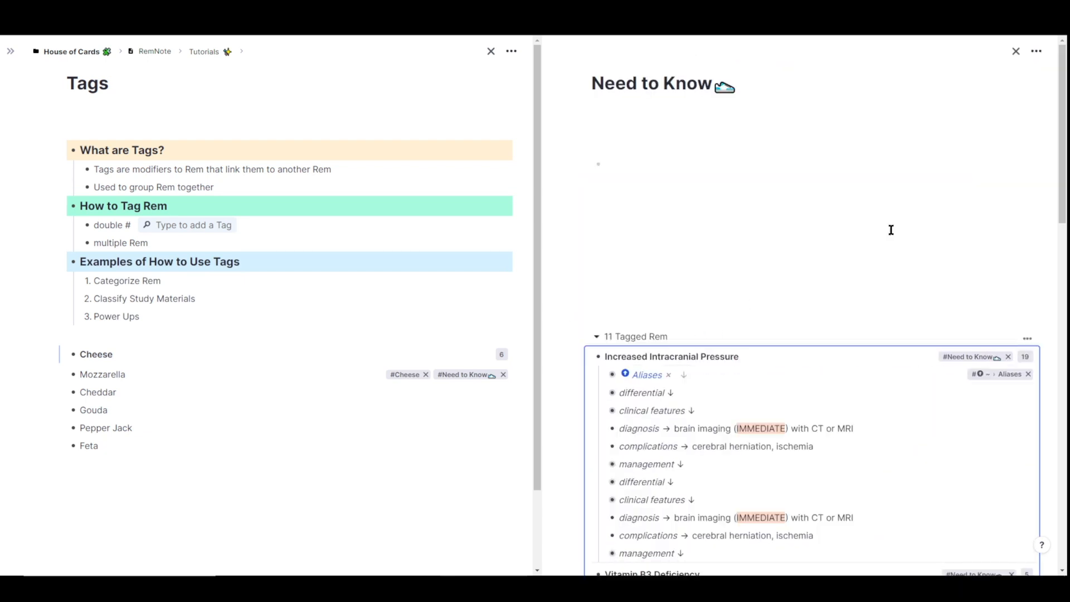
Start practising the Need to Know Rem with spaced repetition, and leave the flashcard queue at the first card
click(1040, 58)
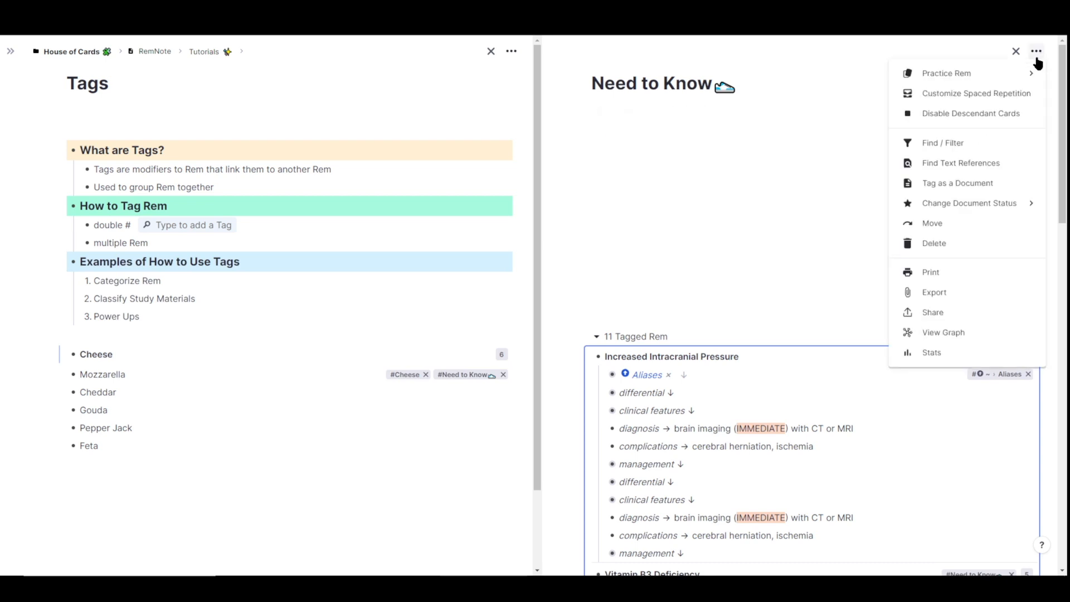
scroll(934, 51, down, 7)
scroll(896, 279, up, 7)
mouse_move(939, 73)
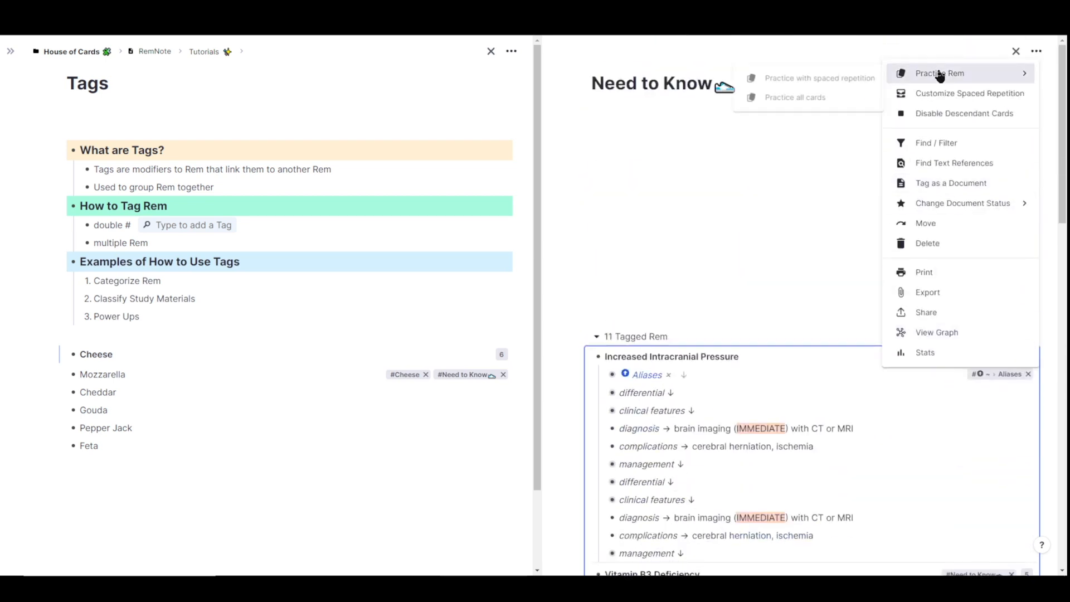
click(780, 78)
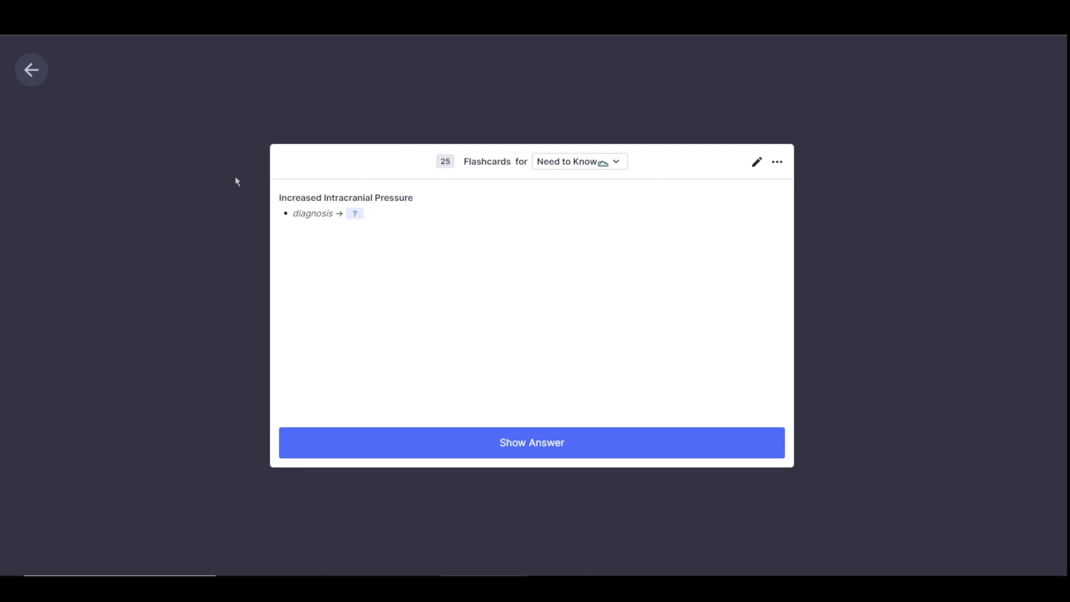
key(Escape)
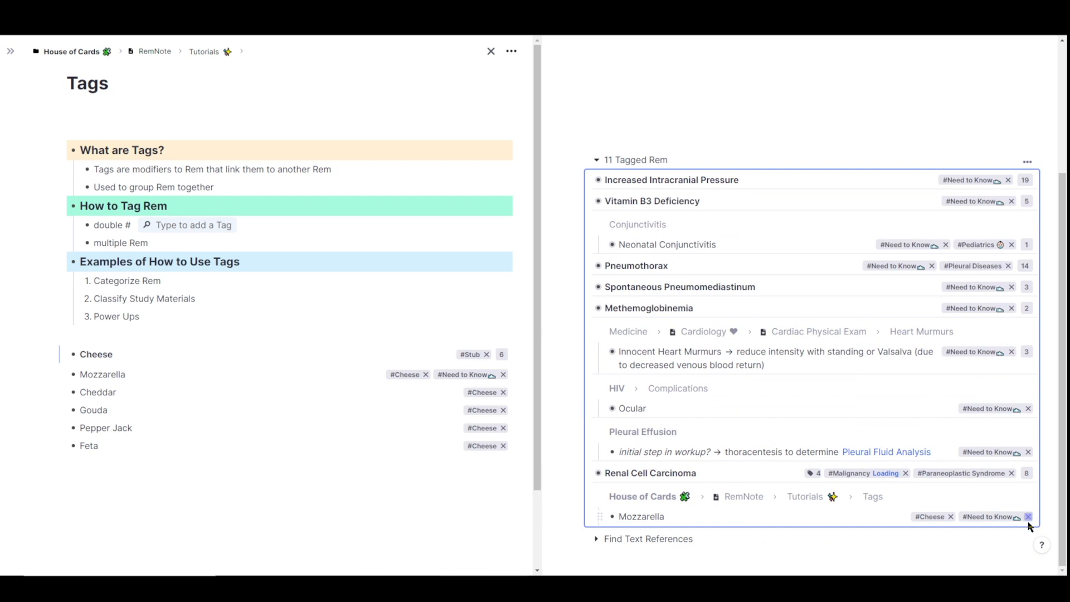
Remove the Need to Know tag from Mozzarella, the Pleural Effusion workup Rem, Ocular and Methemoglobinemia in the tagged Rem list
click(1028, 516)
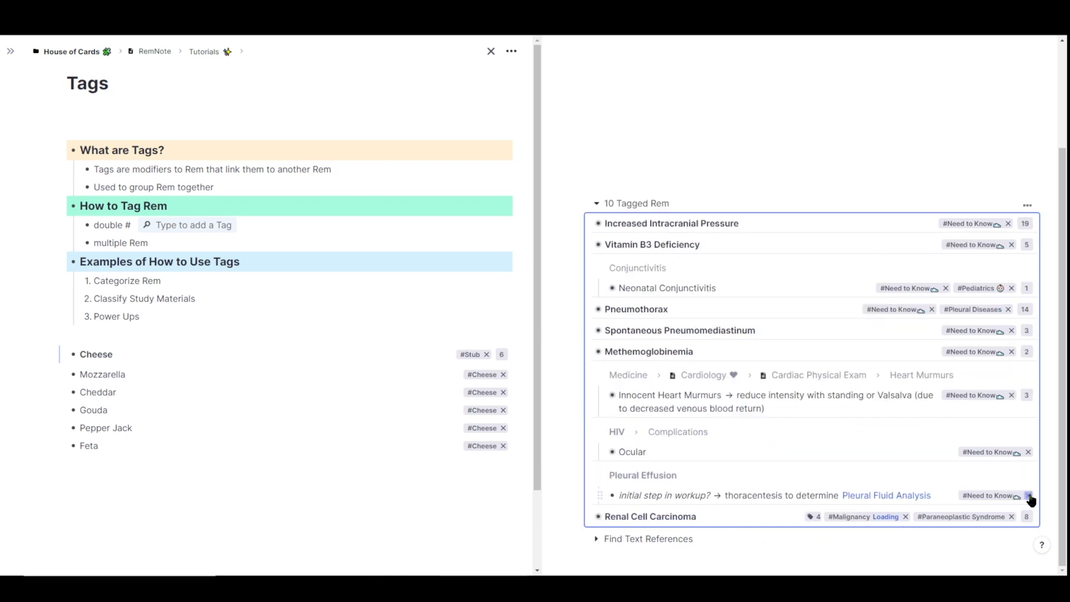
click(1028, 495)
click(1028, 495)
click(1018, 438)
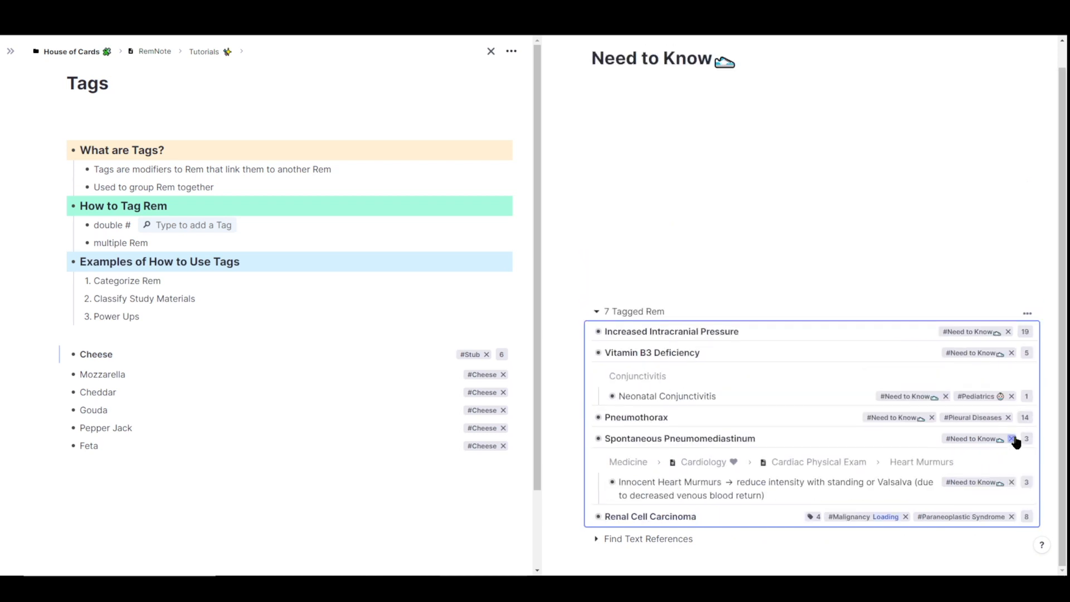